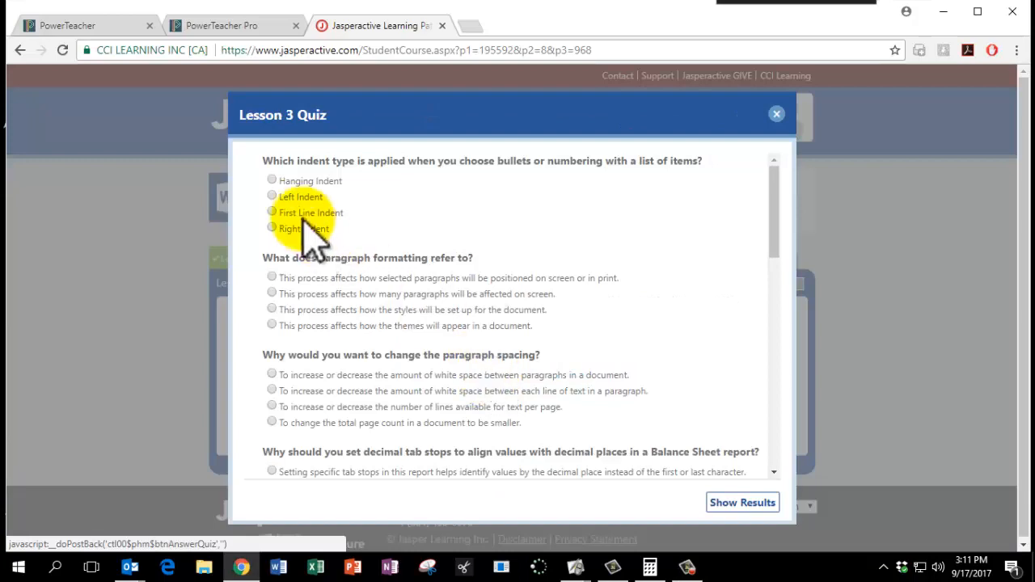
- Answer the quiz's indent question with Left Indent, paragraph spacing with white space between each line, and decimal tabs with automatically entering two zeros
click(273, 196)
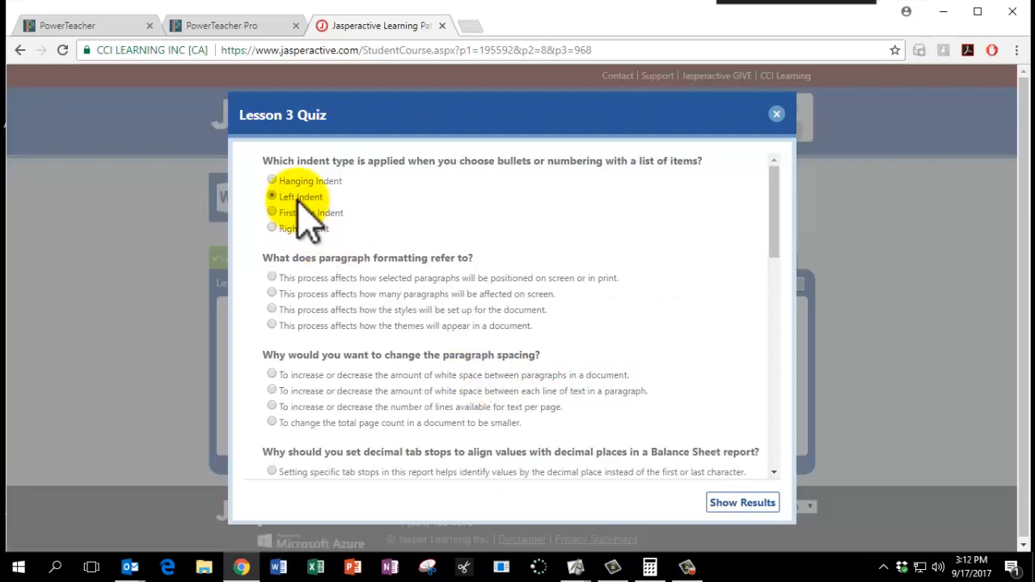
click(314, 393)
scroll(311, 355, down, 2)
click(317, 338)
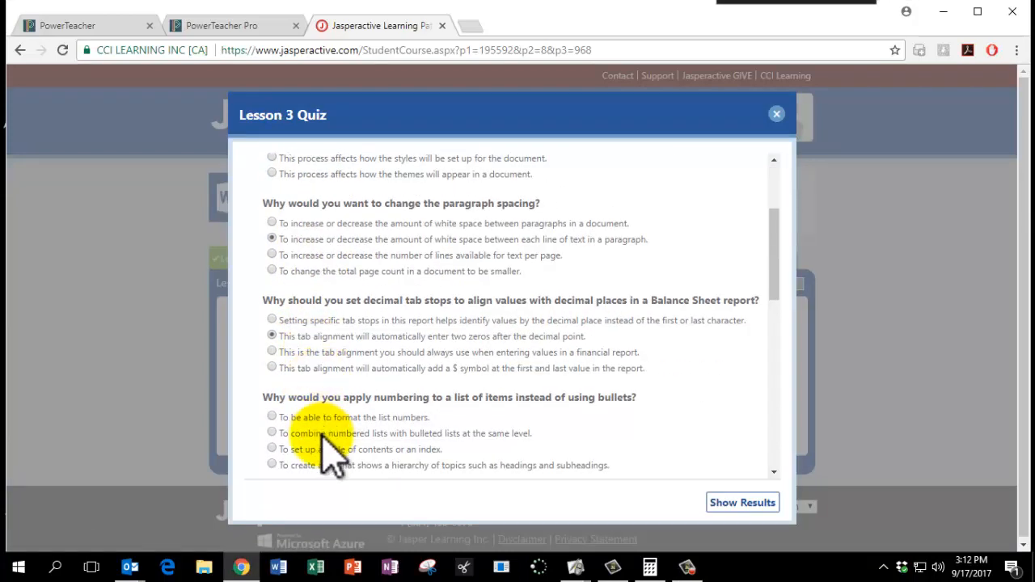
- Answer the numbering question with combining numbered and bulleted lists, restarting numbers with Set value to, and Format Painter with formatting several blocks of text
scroll(332, 457, down, 2)
click(303, 371)
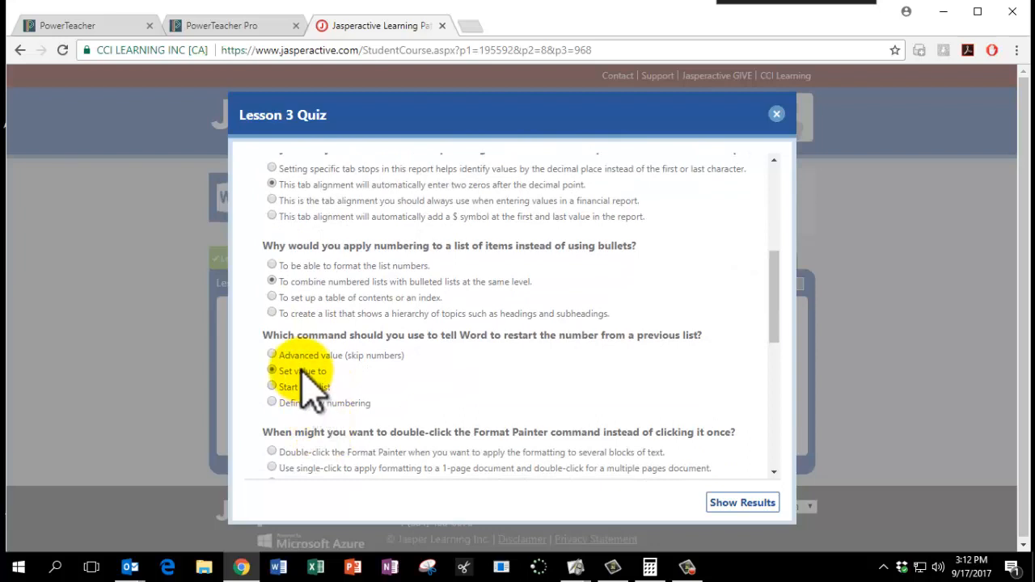
click(315, 452)
scroll(318, 436, down, 3)
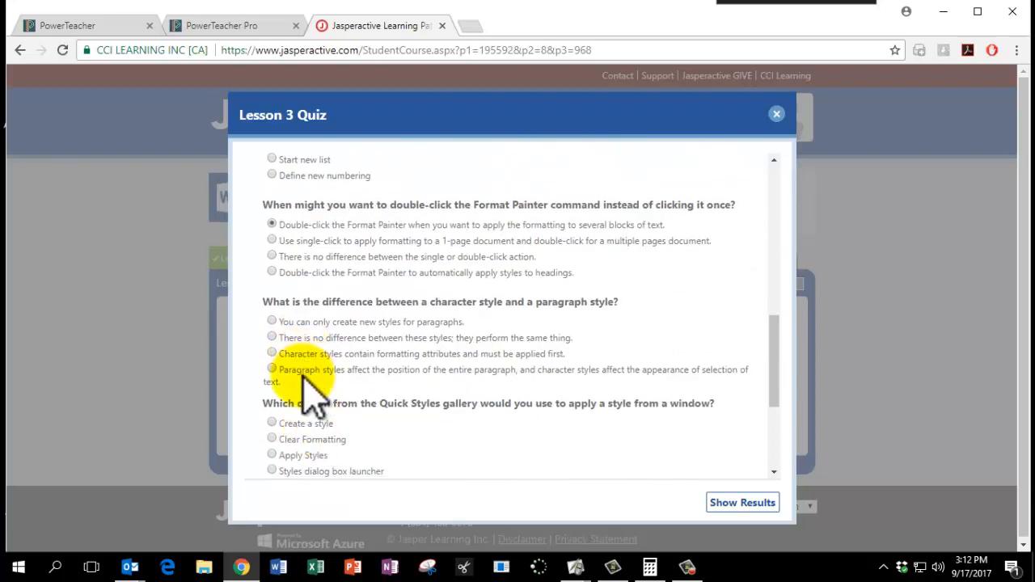
- Answer the remaining questions: paragraph styles affect paragraph position, Create a style, WordArt is manipulated easier and quicker, and character formatting affects selected text's appearance
click(311, 380)
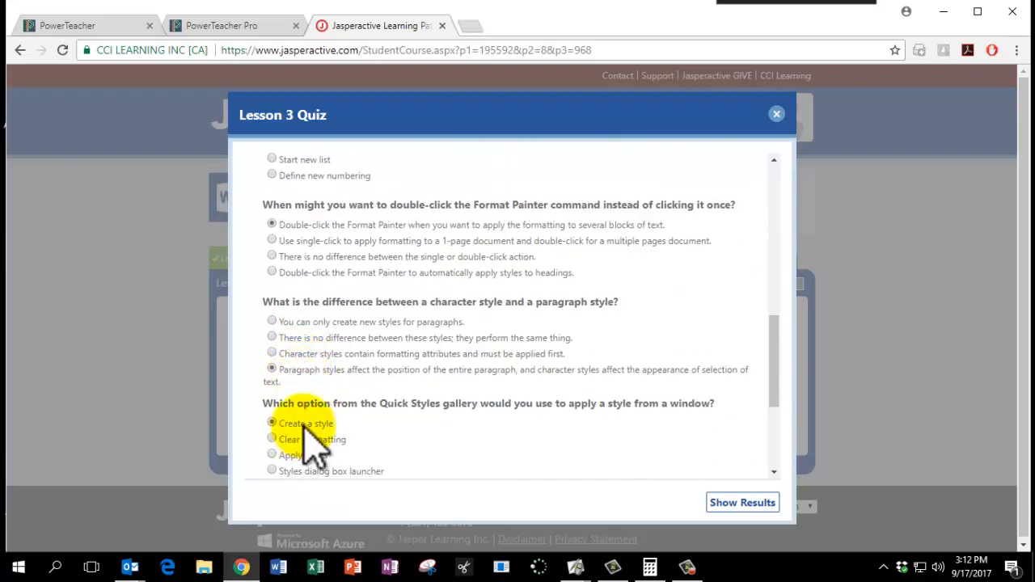
scroll(314, 443, down, 3)
click(301, 410)
click(323, 361)
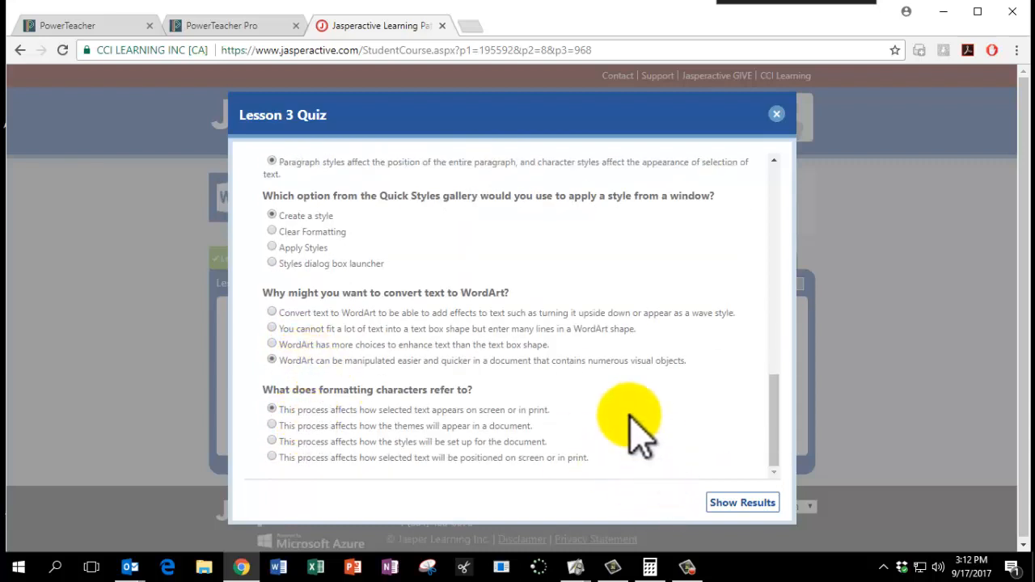
- Submit the Lesson 3 quiz for its results and continue to the learning path
click(743, 502)
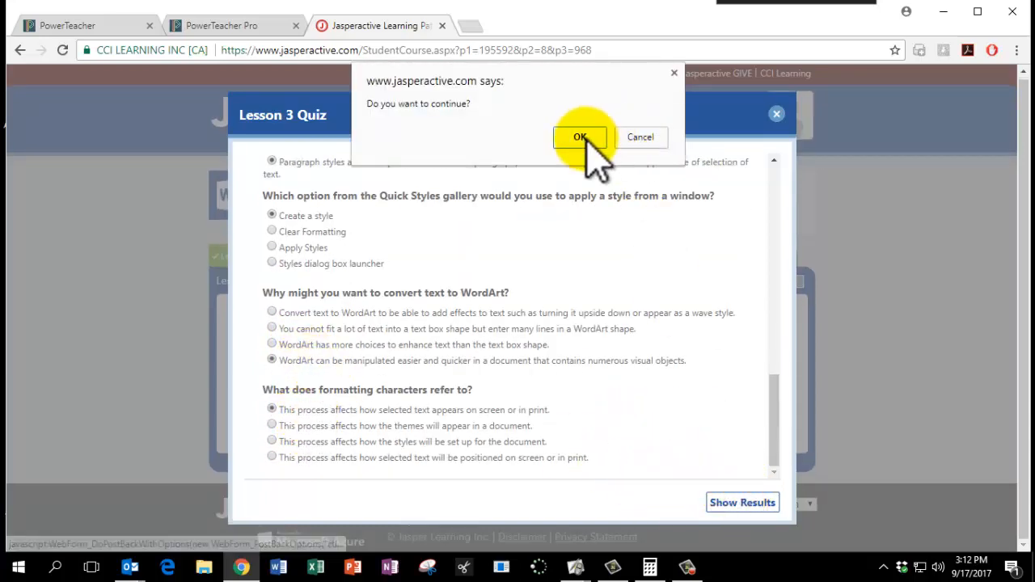
click(580, 137)
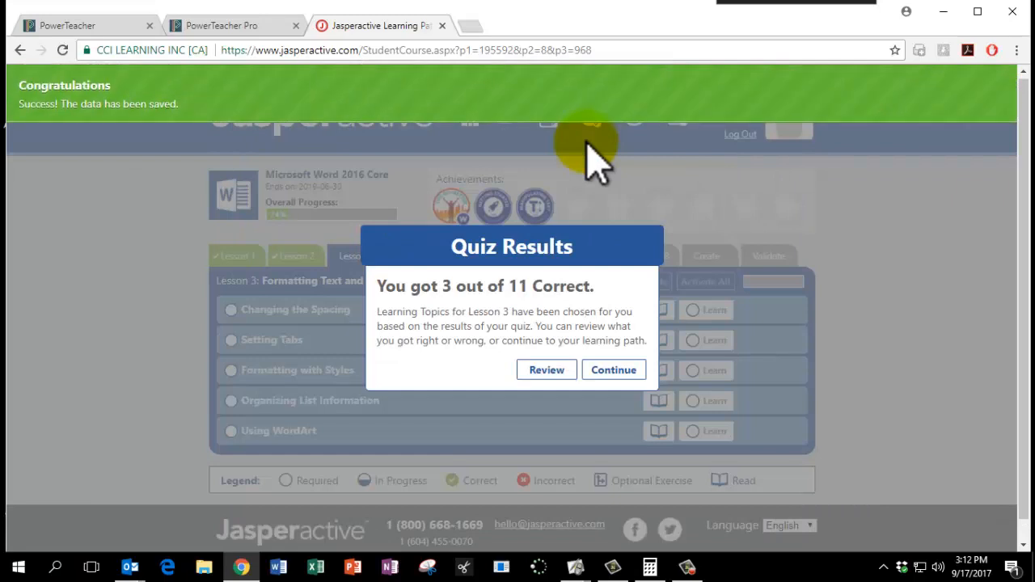
click(612, 376)
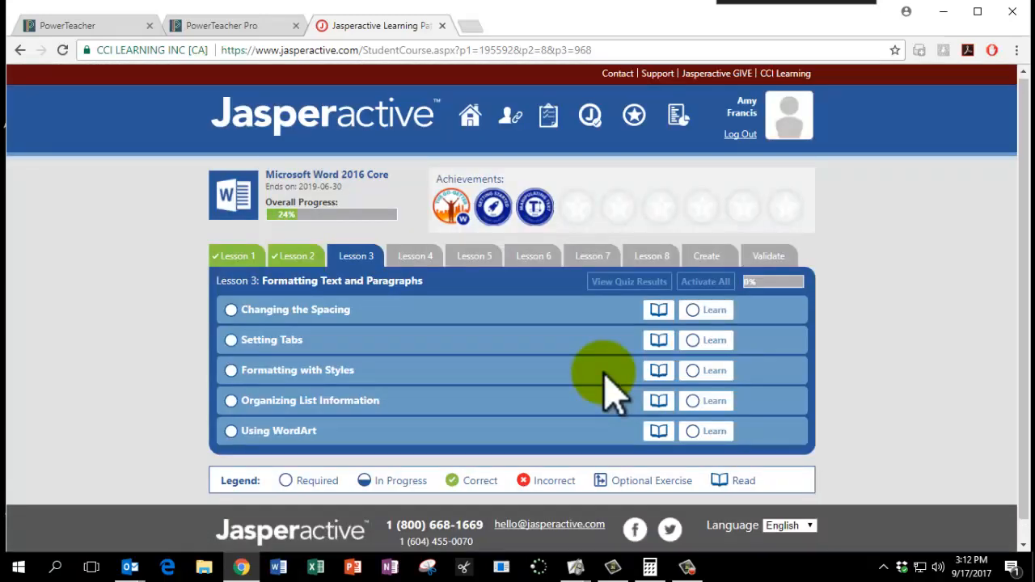
- Activate all exercises of Lesson 3: Formatting Text and Paragraphs
click(705, 283)
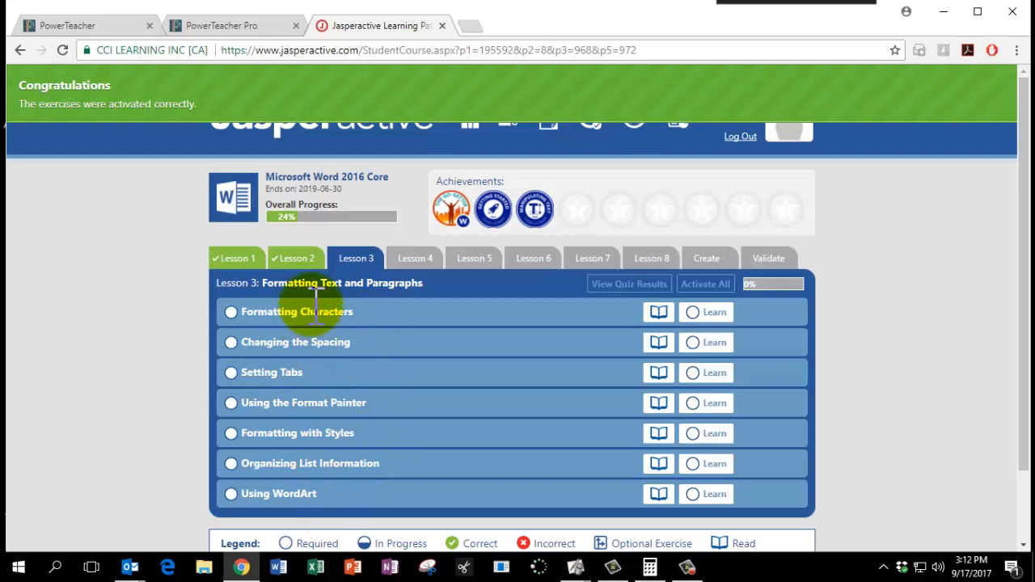
scroll(315, 303, down, 1)
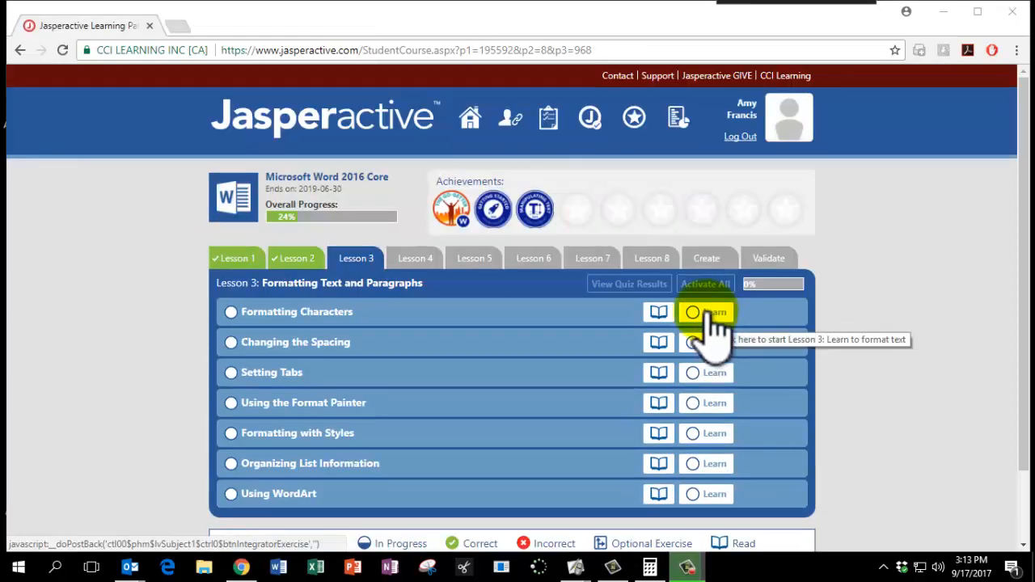
- Launch the Learn exercise for Formatting Characters and dismiss the ActivInspire Dashboard covering Word
click(710, 317)
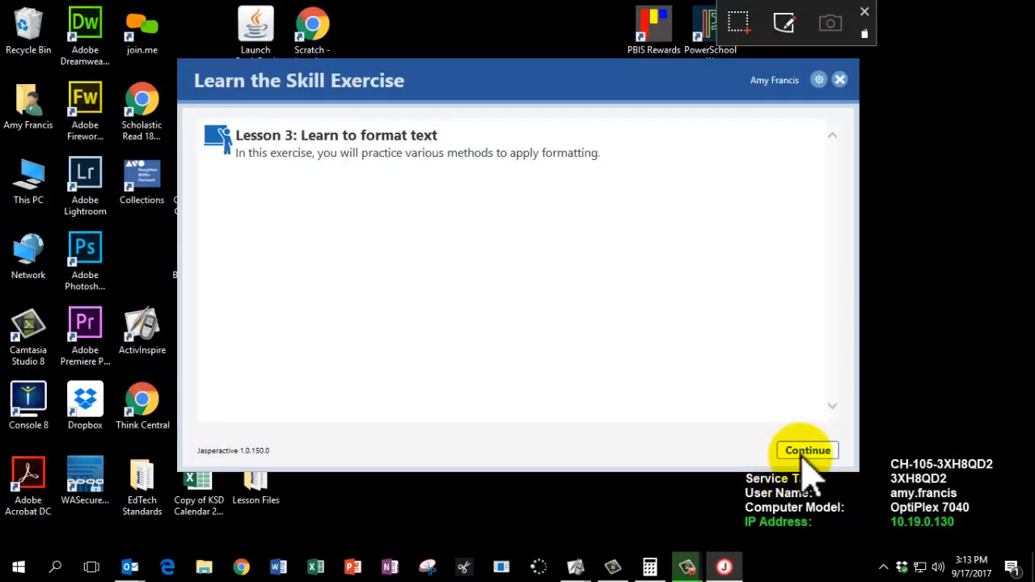
click(808, 451)
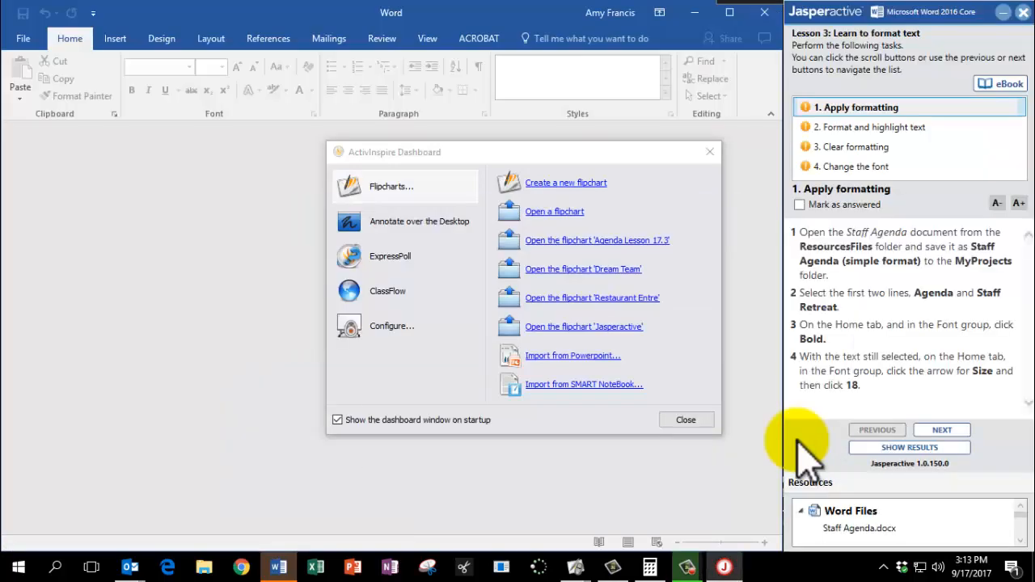
click(686, 420)
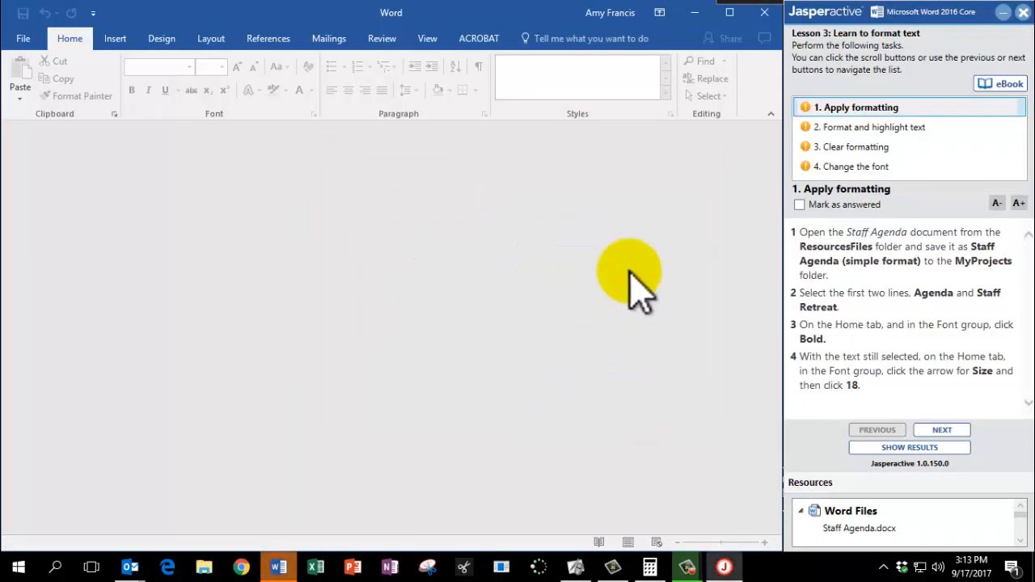
click(286, 567)
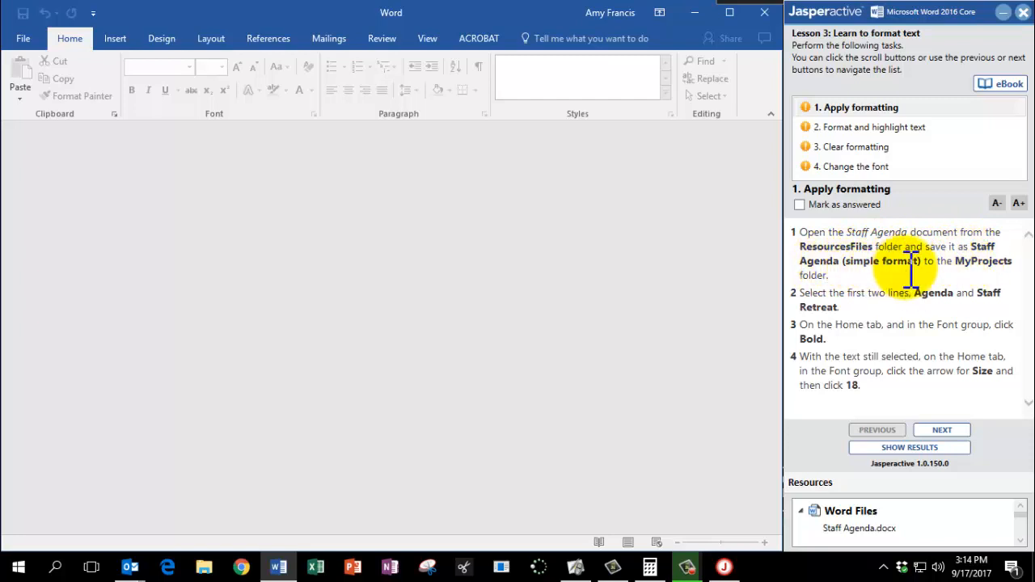
- Browse for a document to open in the ResourceFiles folder inside Documents > Jasperactive
click(21, 37)
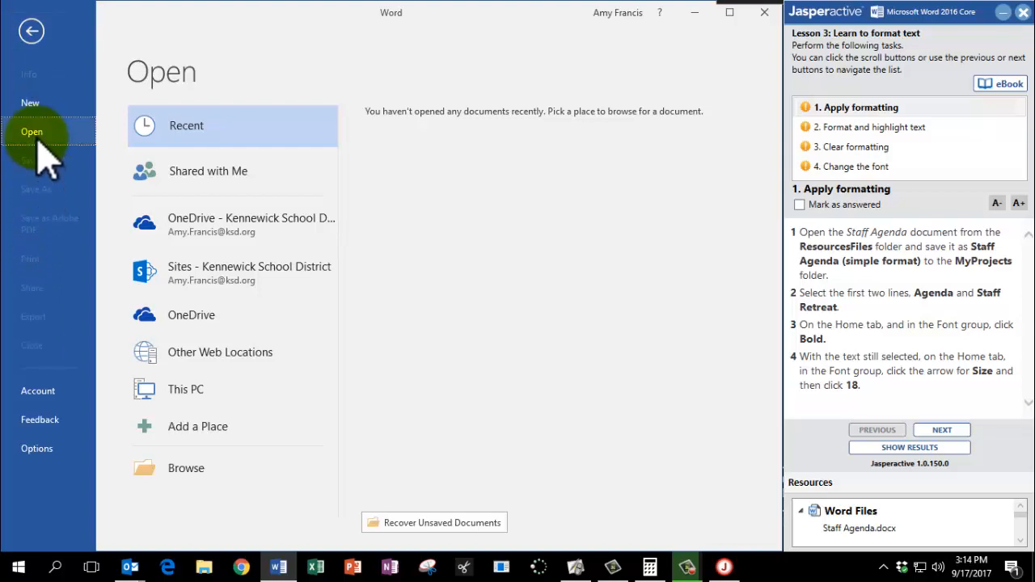
click(181, 482)
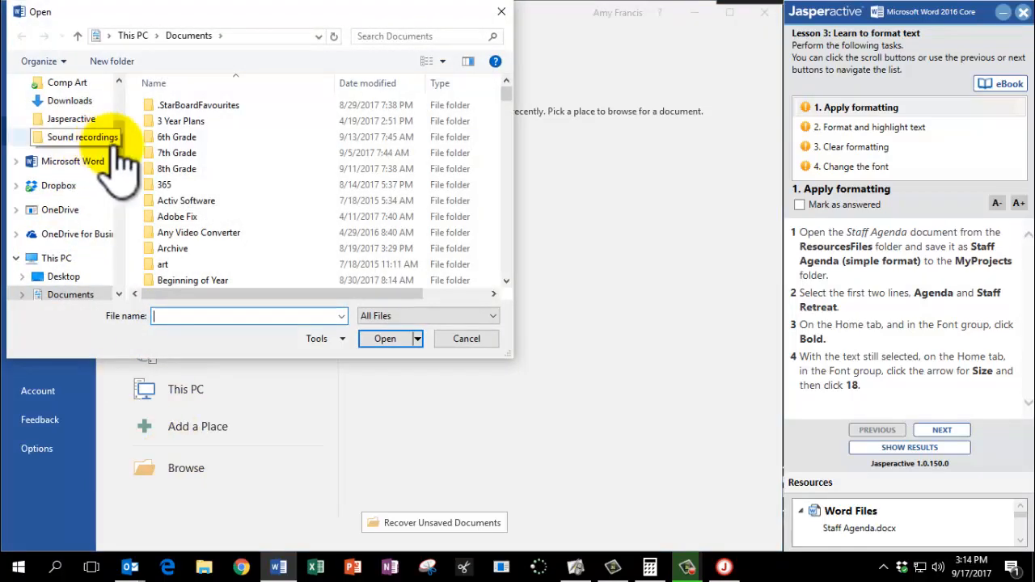
drag(119, 161, 124, 119)
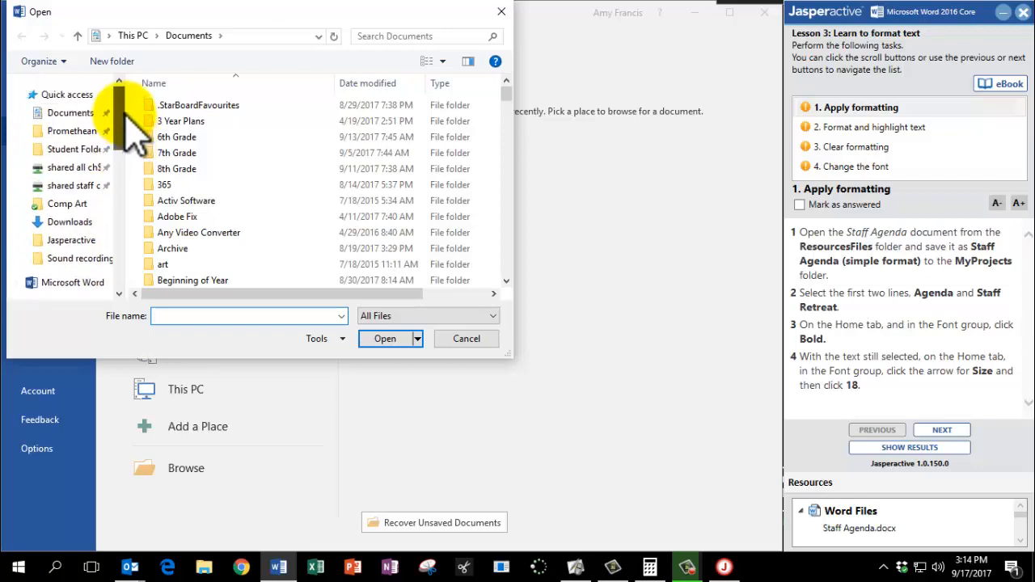
click(71, 113)
scroll(232, 185, down, 8)
scroll(234, 186, down, 15)
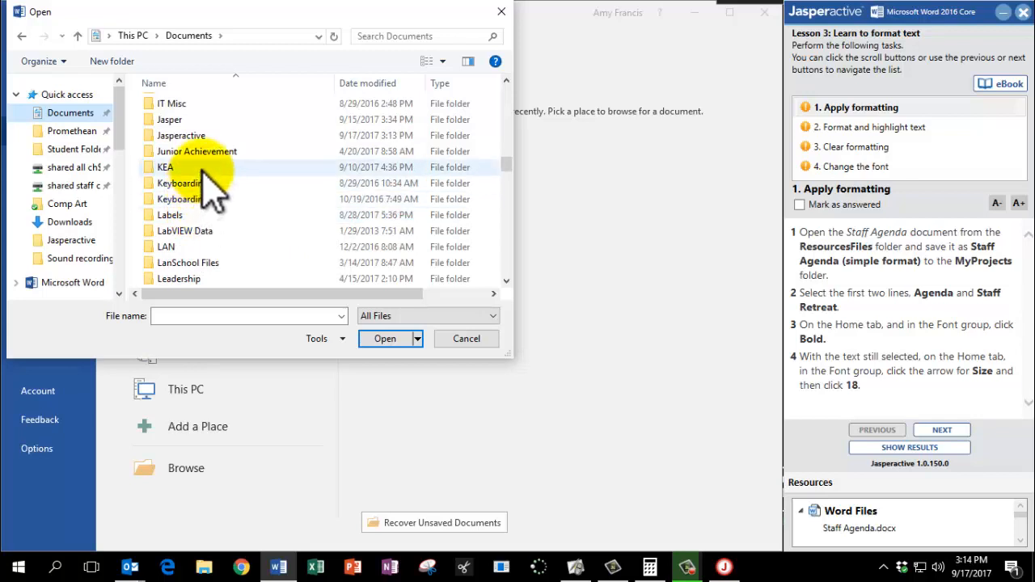
double_click(190, 136)
click(206, 122)
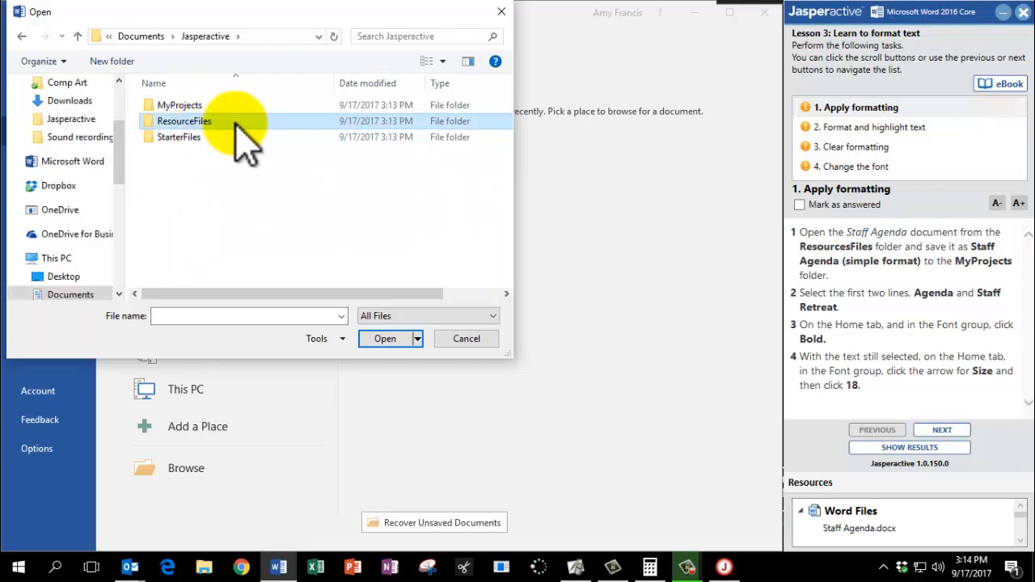
double_click(236, 123)
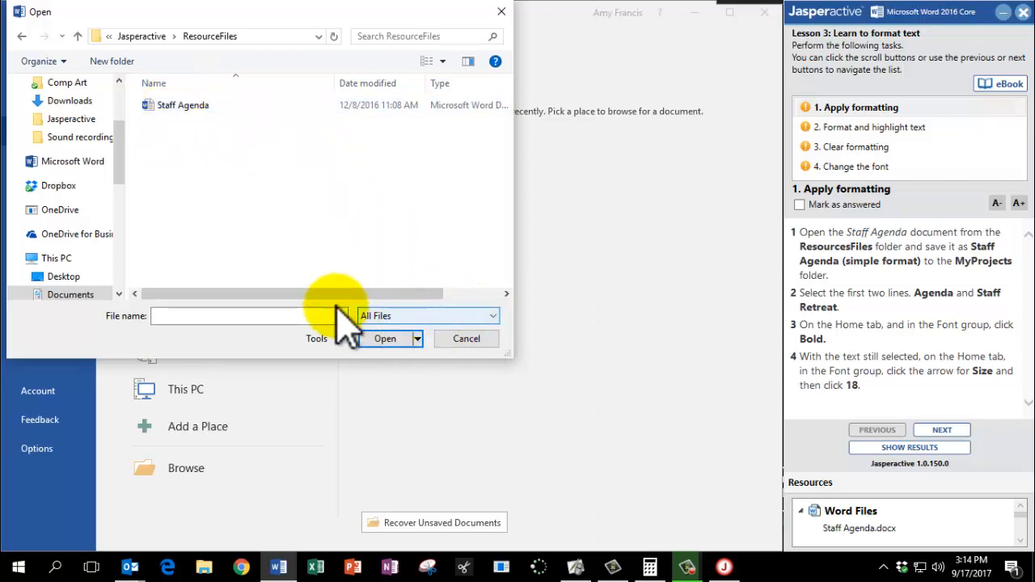
- Set the file type filter to All Files and open the Staff Agenda document
click(490, 316)
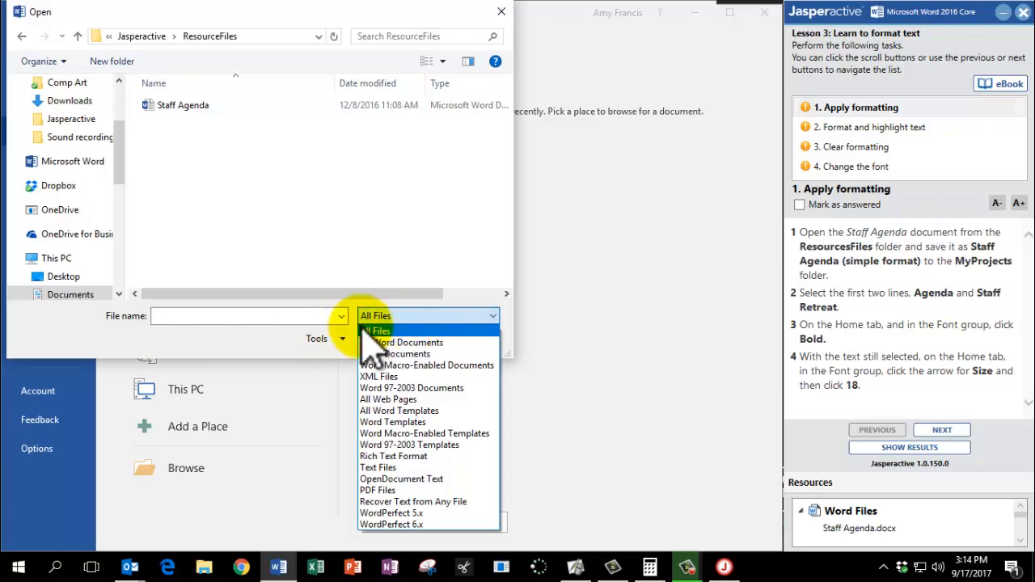
click(376, 332)
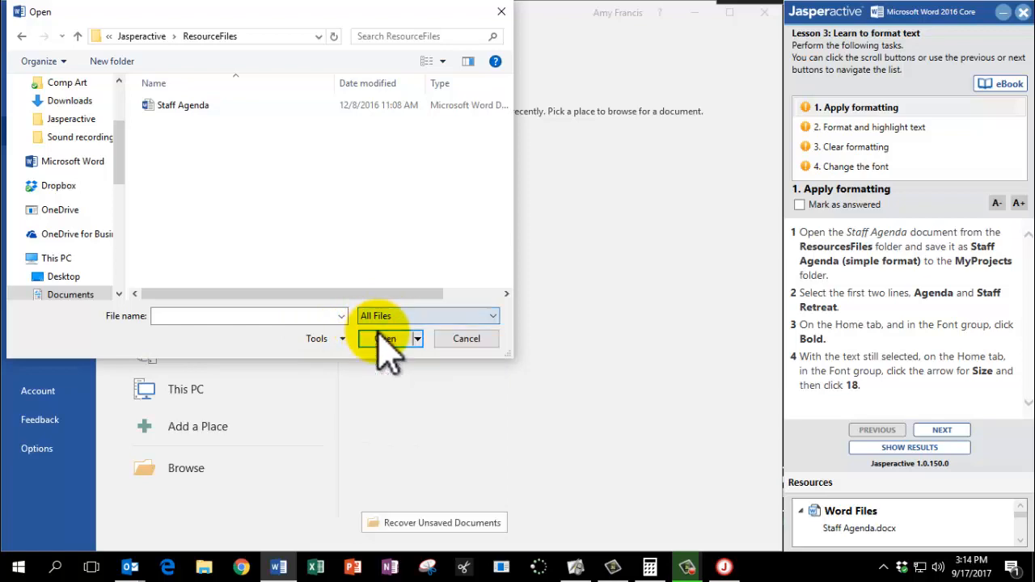
double_click(180, 114)
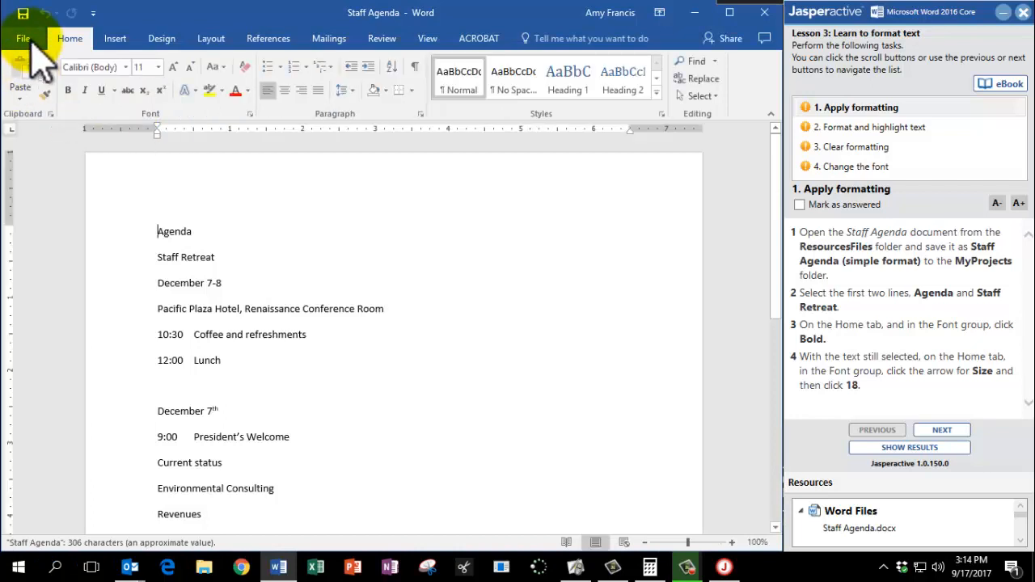
- Save the document as "Staff Agenda (simple format)" in the MyProjects folder inside Documents > Jasperactive
click(24, 39)
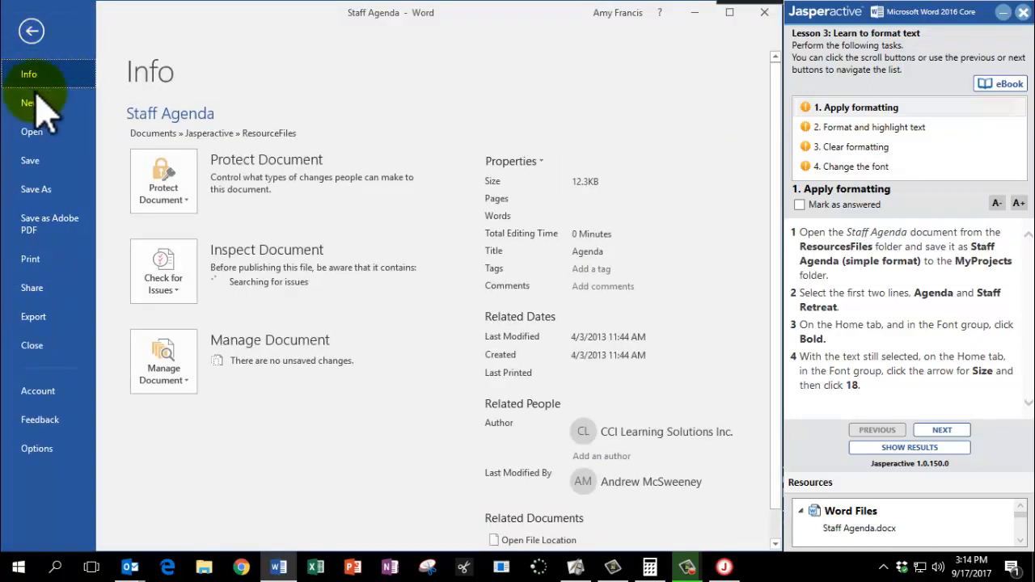
click(45, 192)
click(170, 378)
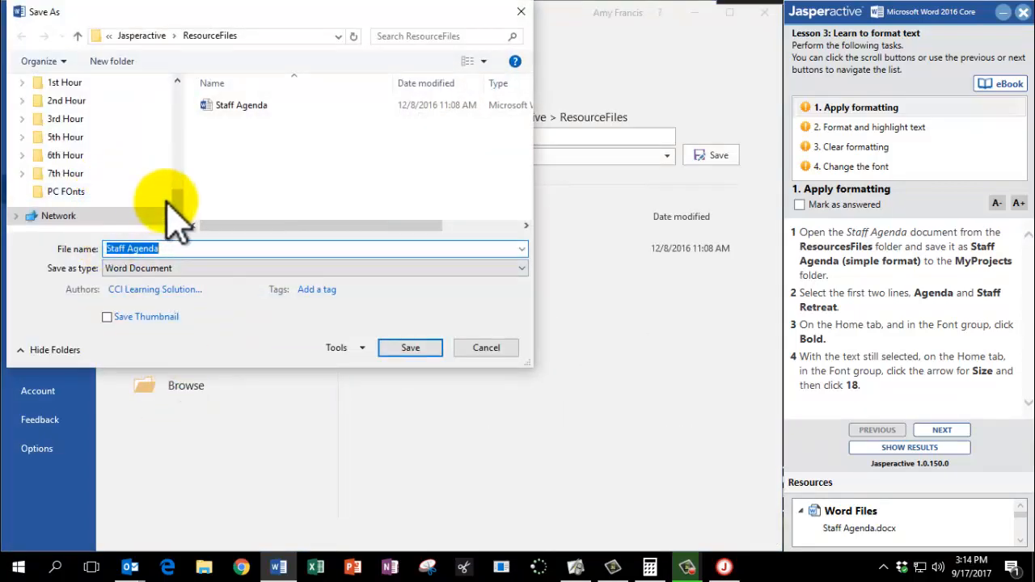
drag(179, 207, 180, 162)
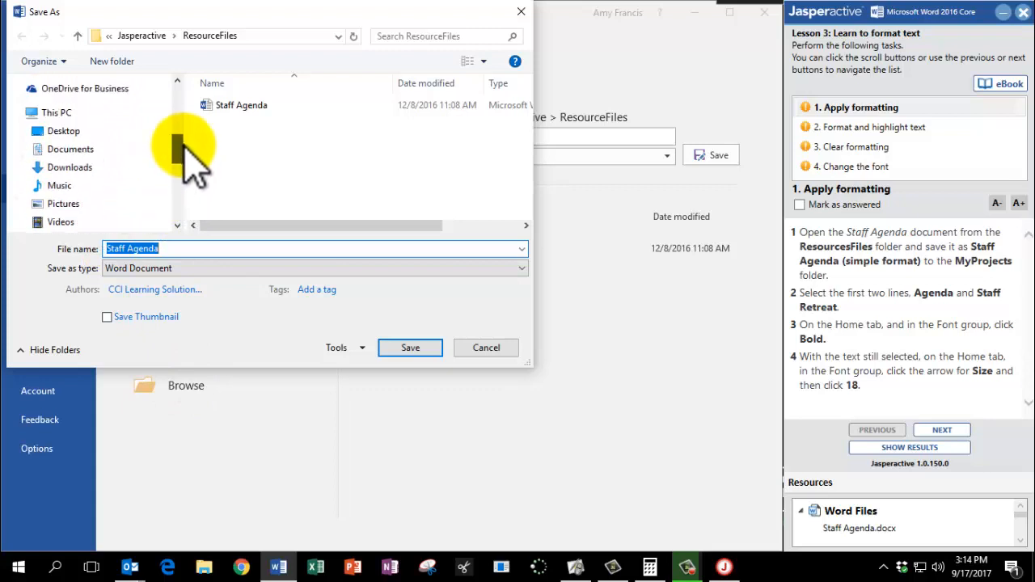
click(80, 149)
scroll(263, 190, down, 8)
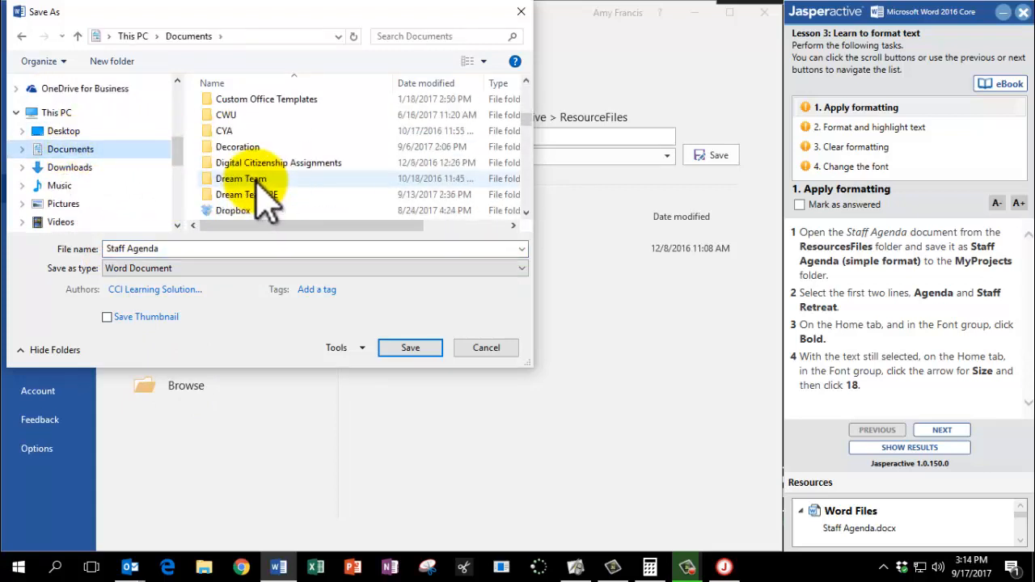
scroll(267, 190, down, 3)
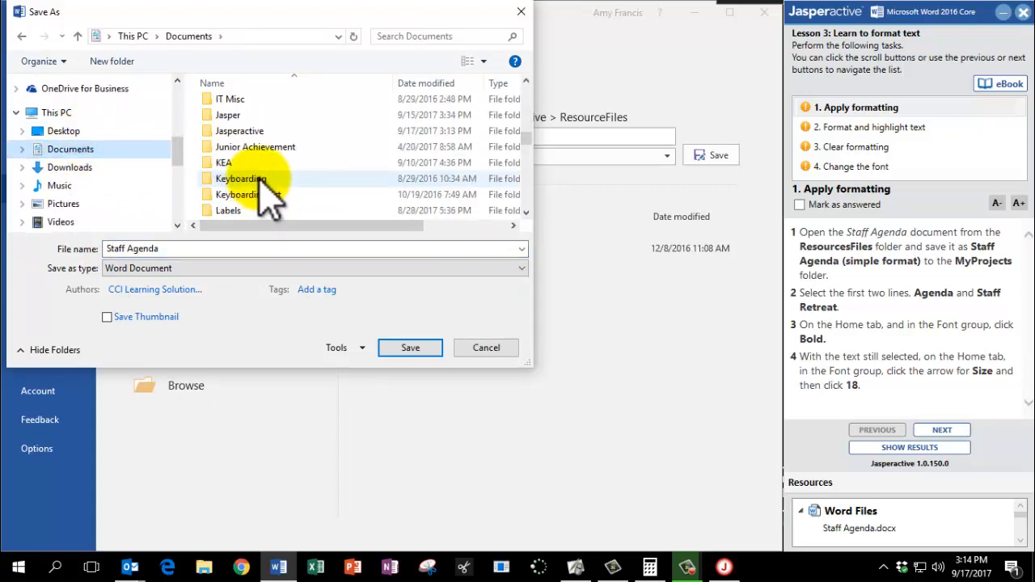
double_click(252, 132)
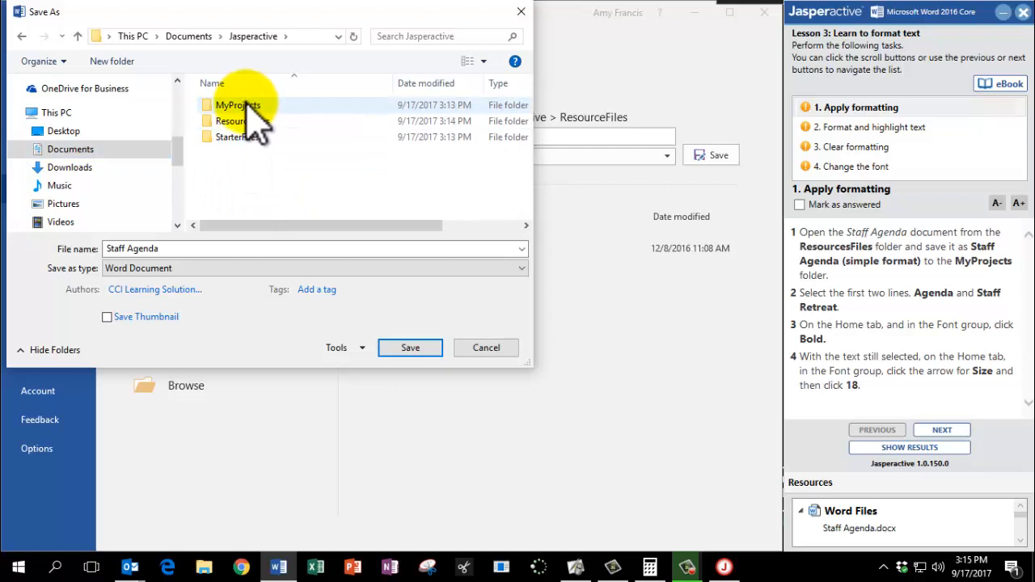
double_click(243, 106)
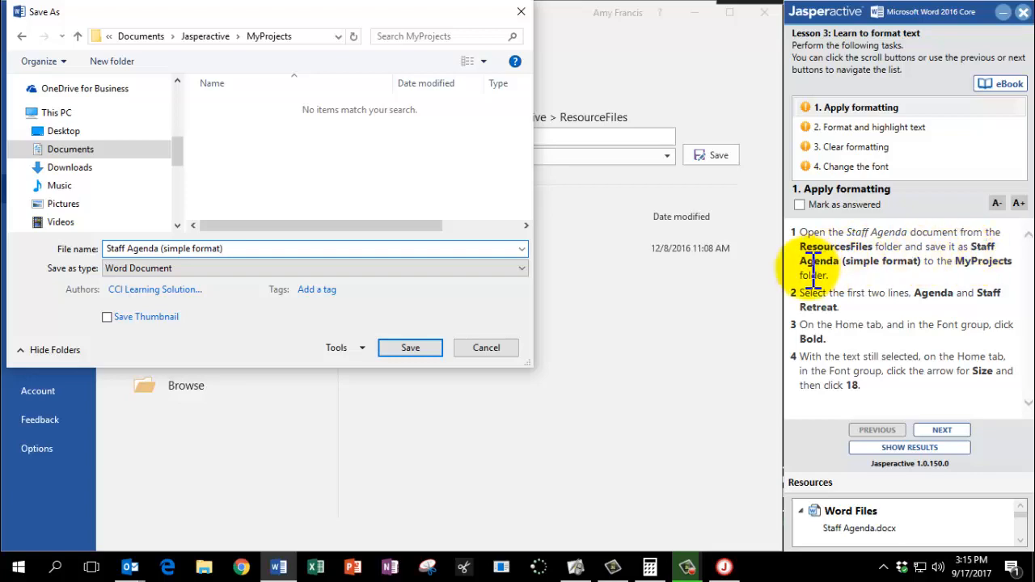
click(702, 248)
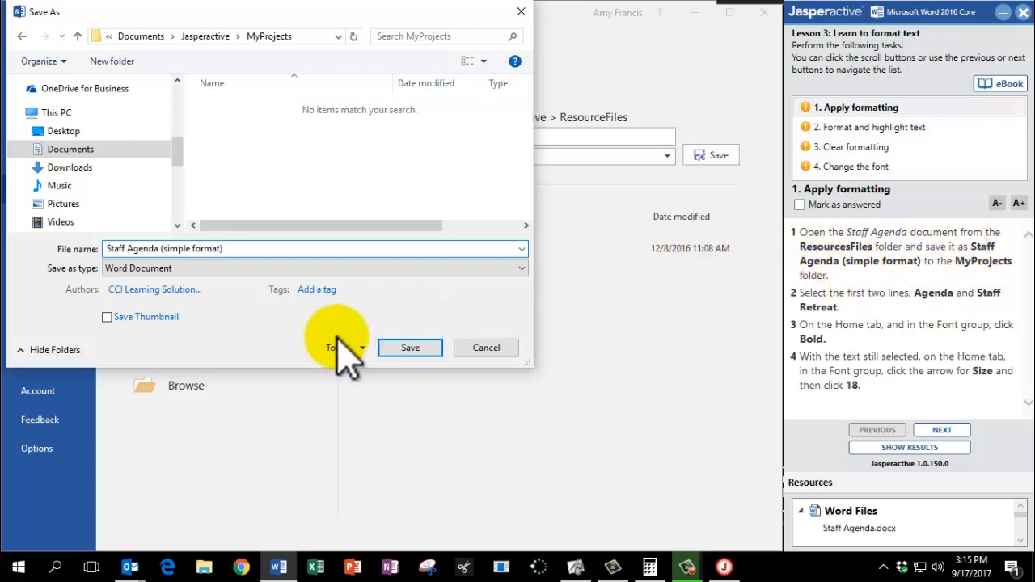
click(410, 348)
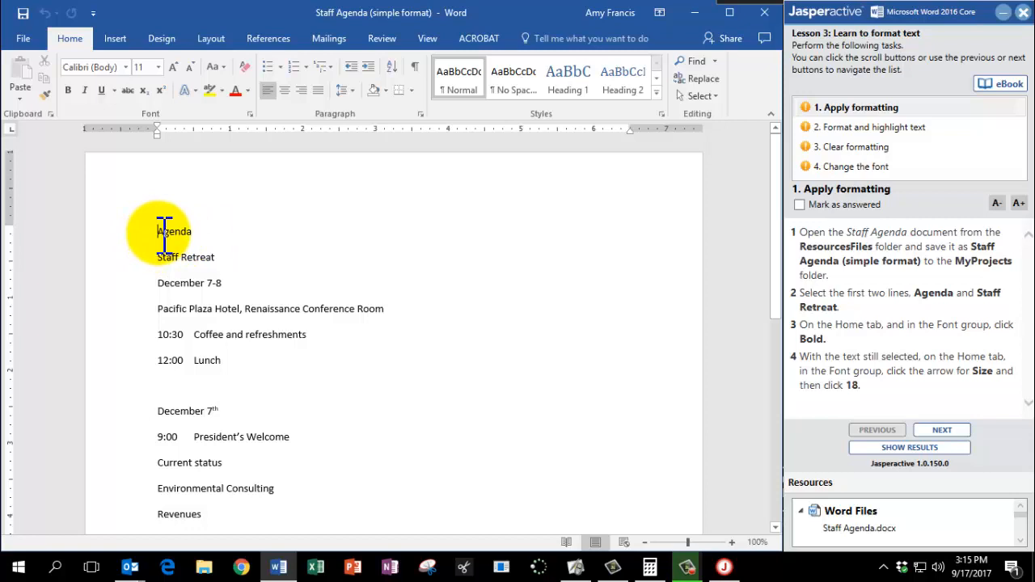
- Make the Agenda and Staff Retreat lines bold at size 18, and mark the Apply formatting task as answered before advancing to task 2
drag(173, 233, 217, 255)
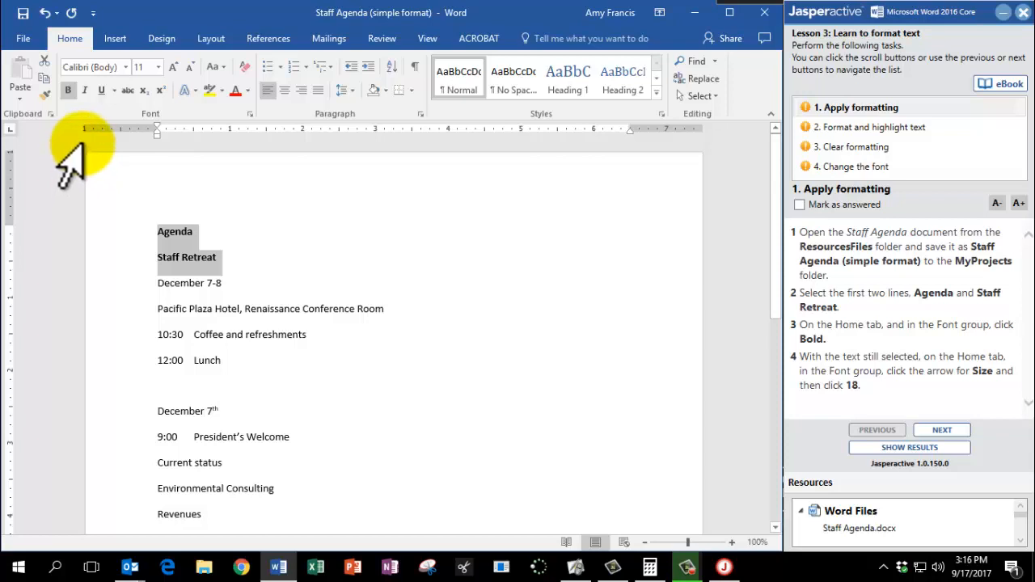
click(158, 67)
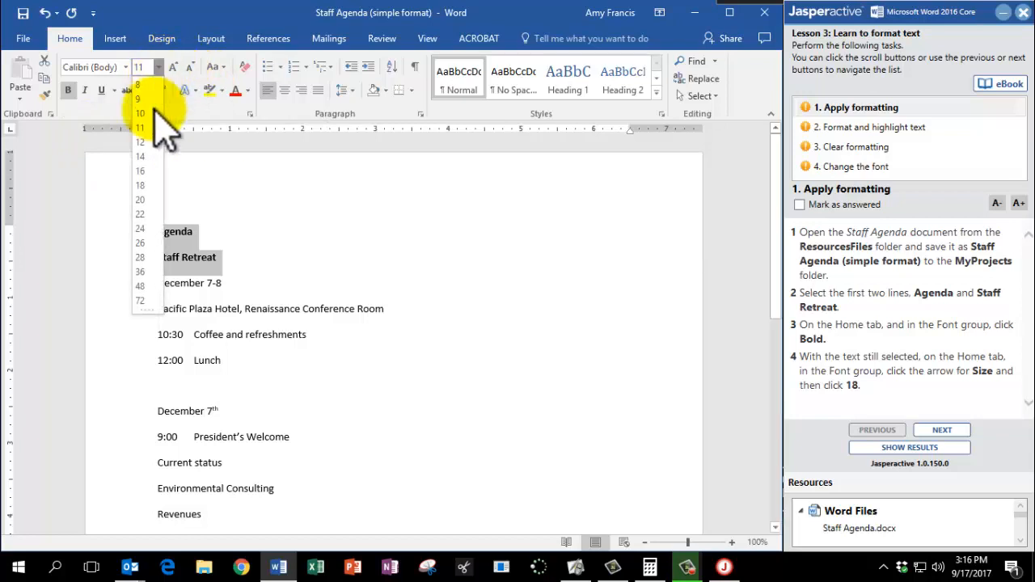
click(149, 185)
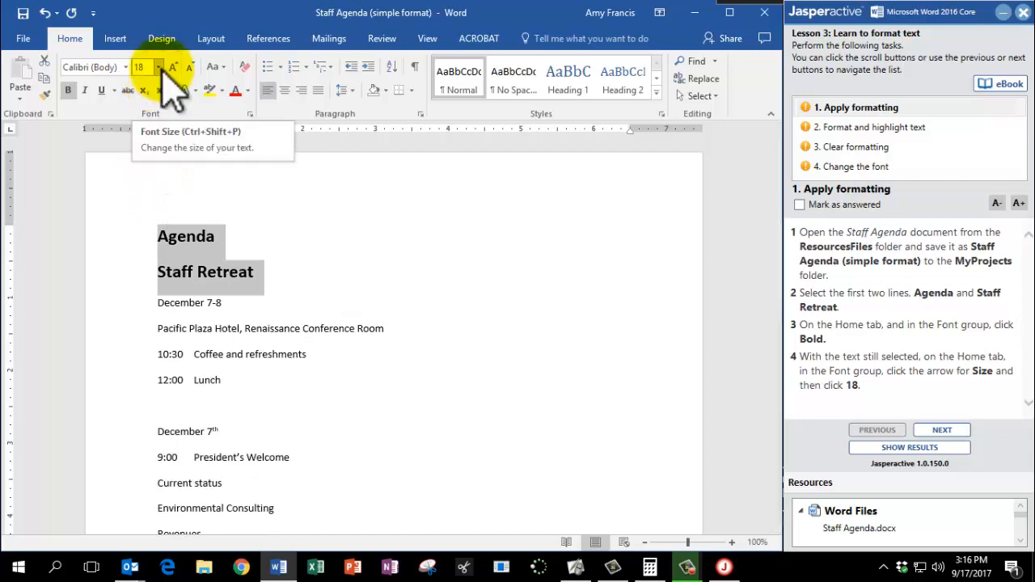
click(799, 205)
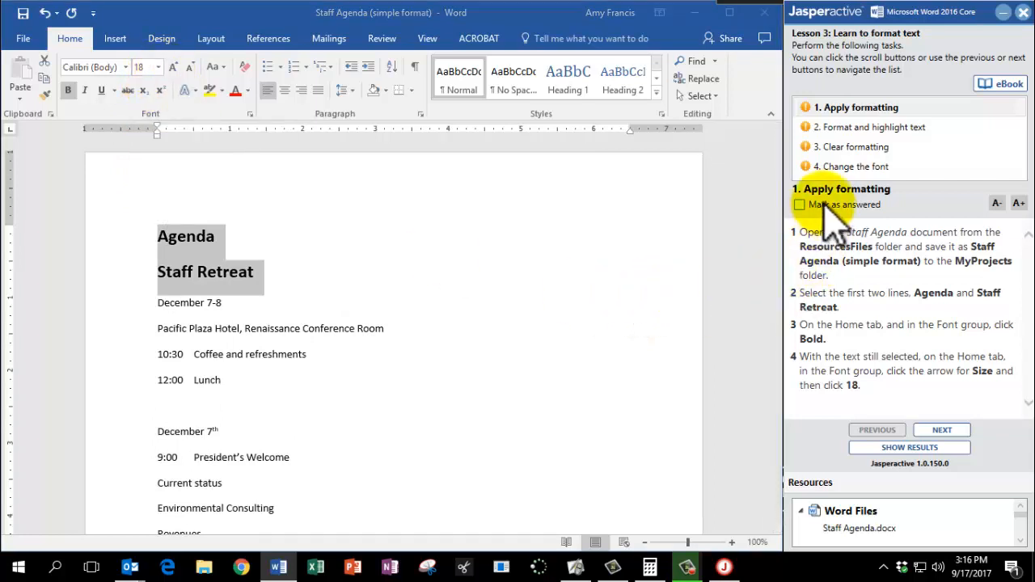
click(943, 430)
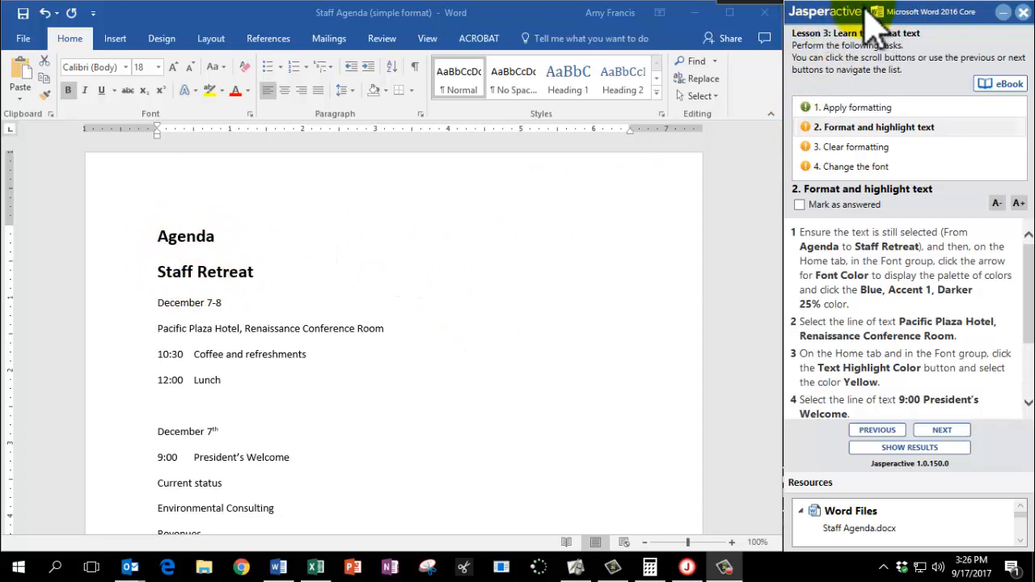
- Set the font color of the selected Agenda and Staff Retreat lines to Blue, Accent 1, Darker 25%
click(243, 14)
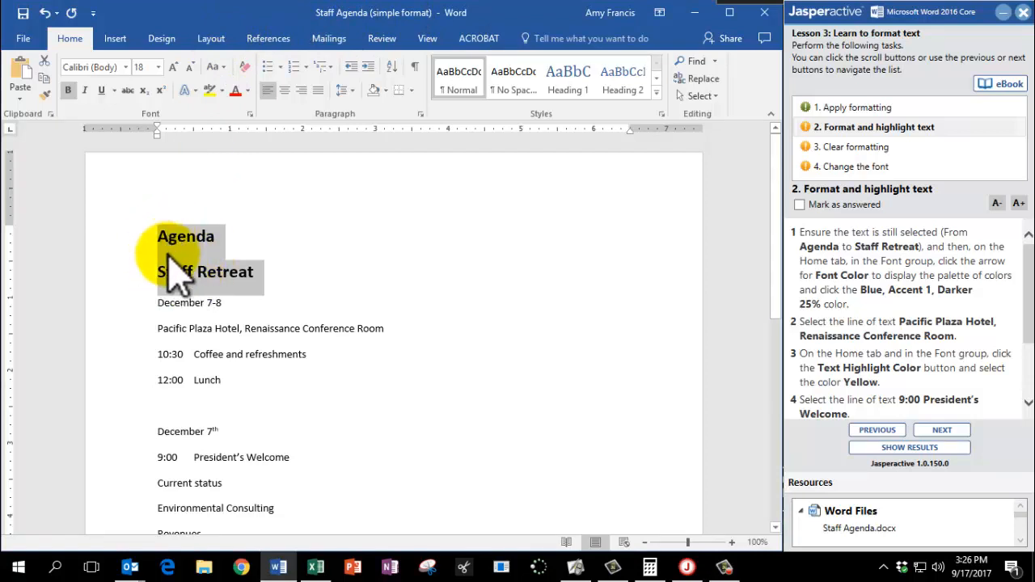
click(249, 91)
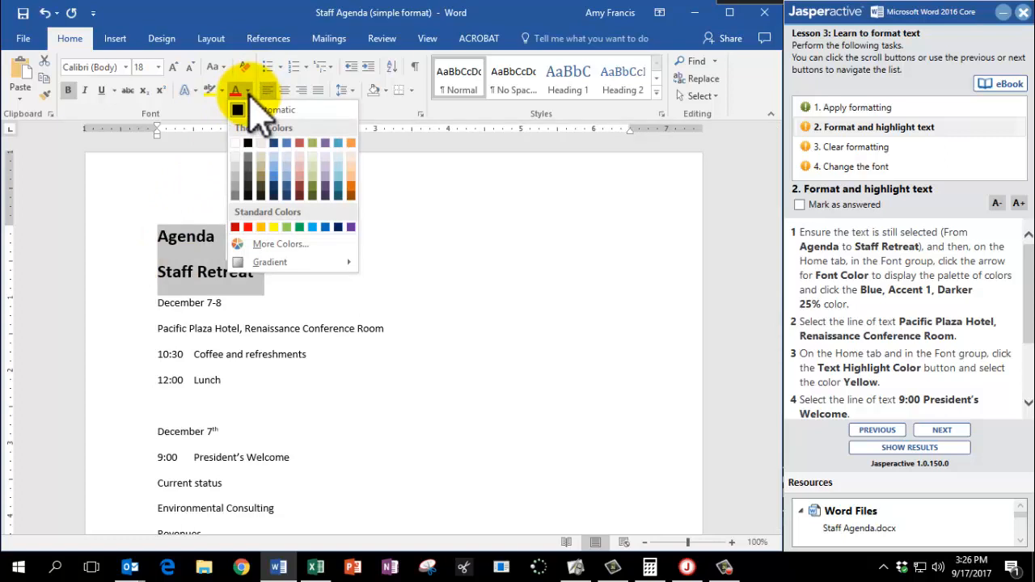
click(287, 186)
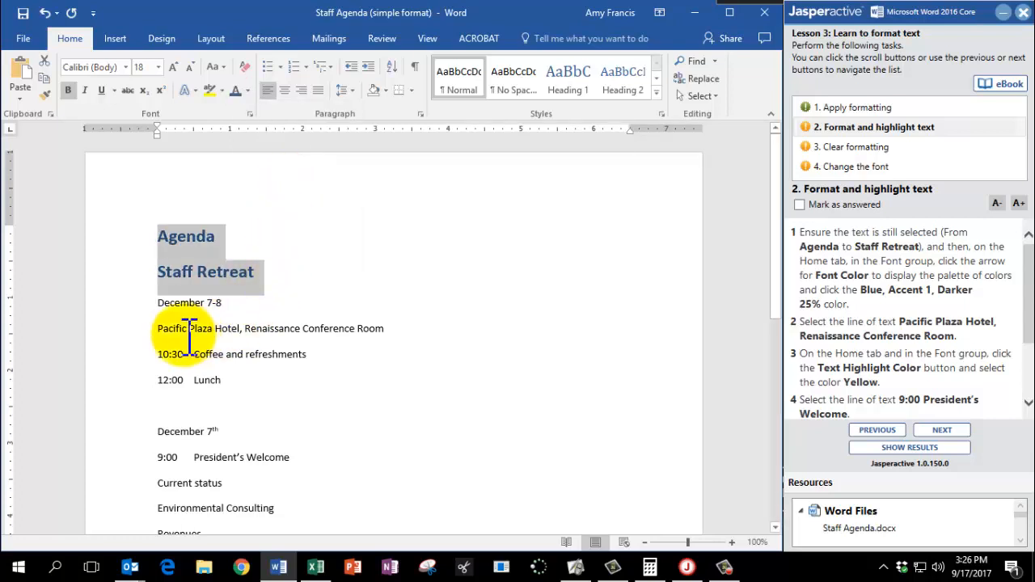
- Highlight the line "Pacific Plaza Hotel, Renaissance Conference Room" in yellow
drag(158, 328, 374, 332)
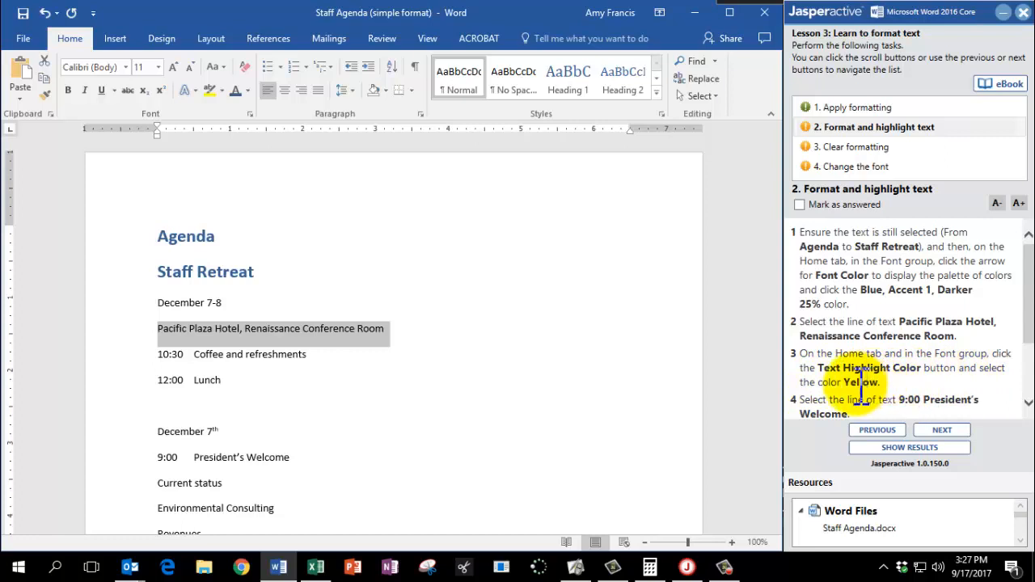
click(208, 91)
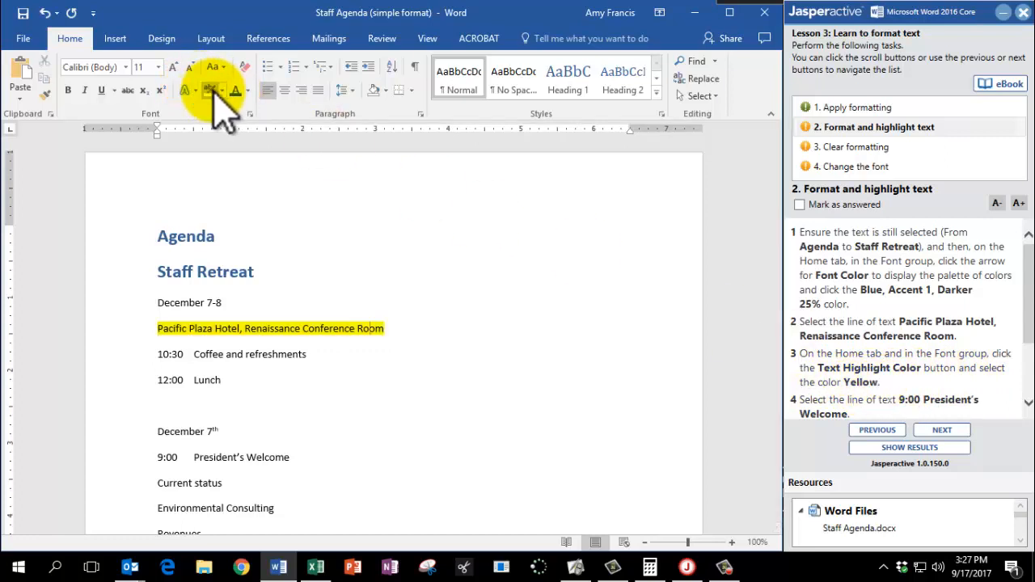
click(222, 90)
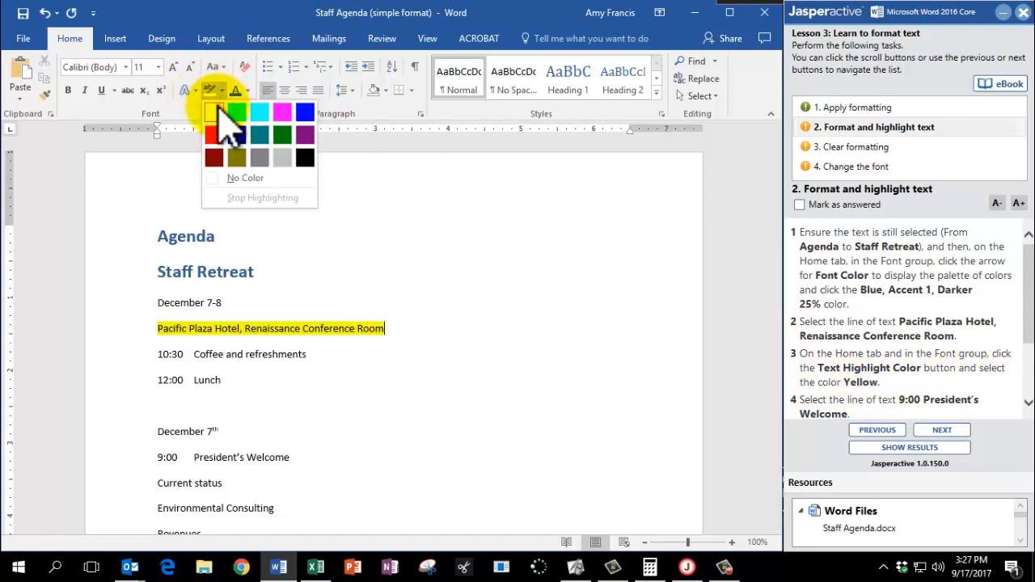
click(230, 110)
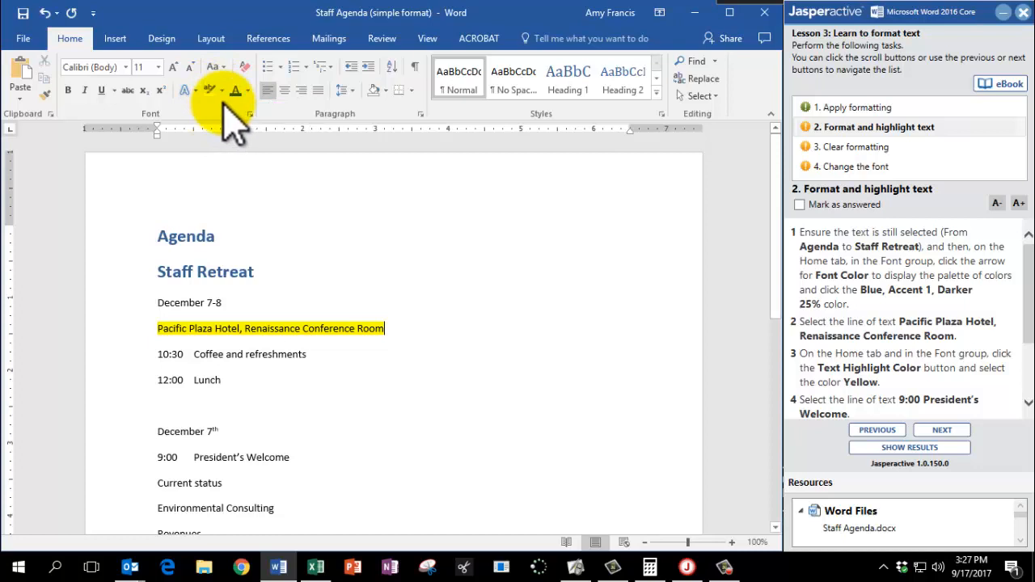
- Format the "9:00 President's Welcome" line as bold, with Blue, Accent 1, Darker 25% text and a yellow highlight
scroll(890, 356, down, 3)
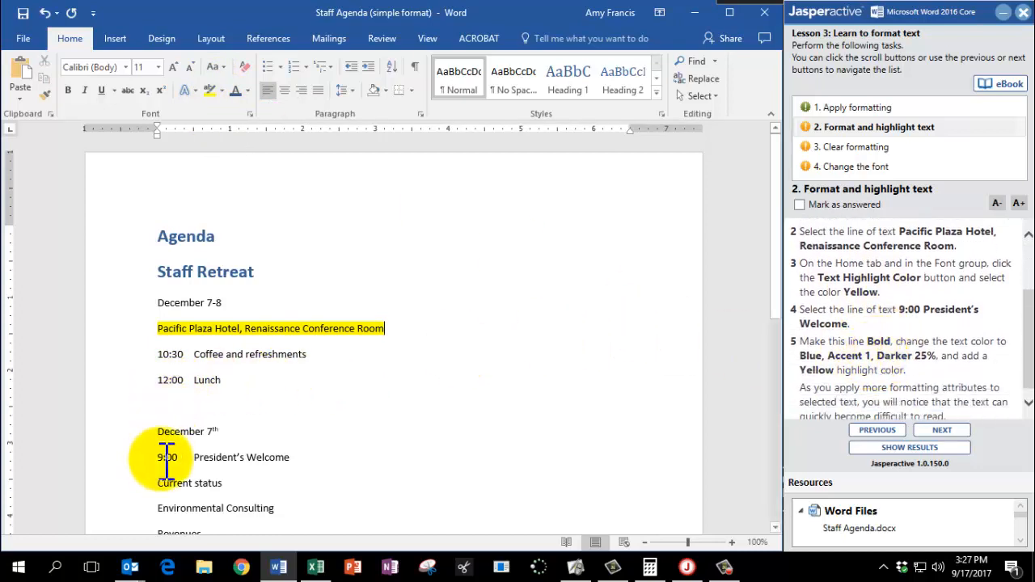
drag(167, 458, 295, 458)
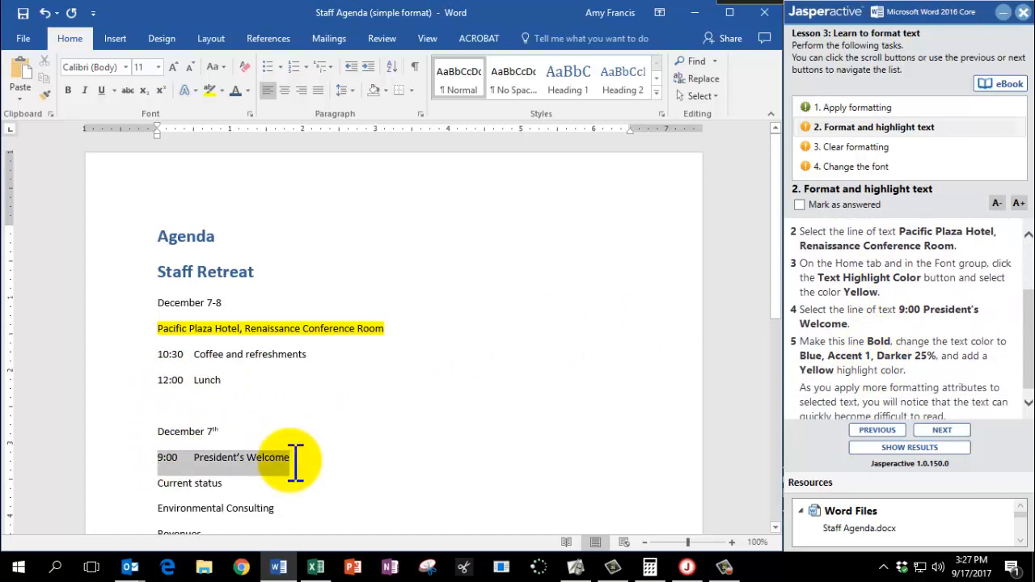
click(68, 90)
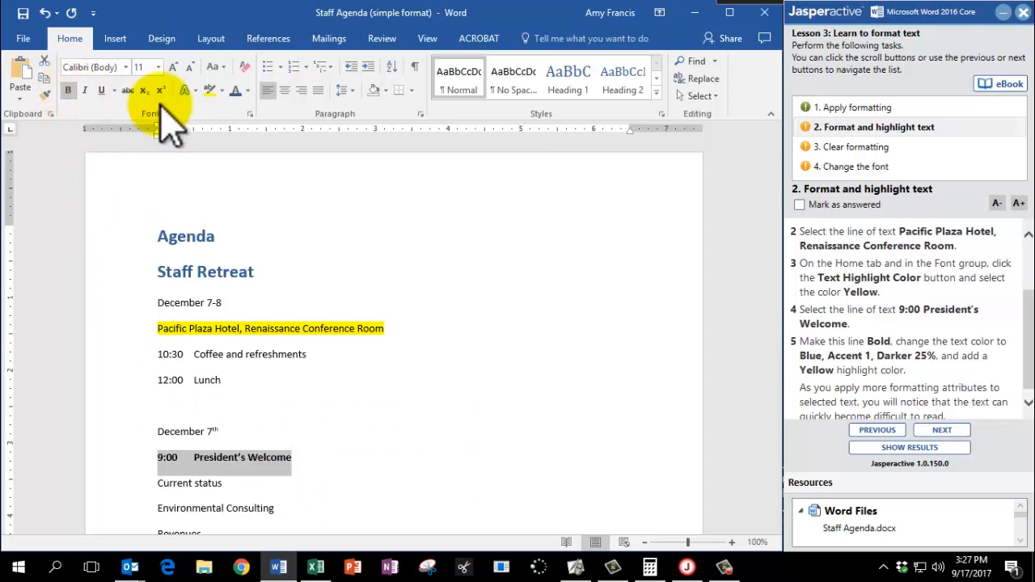
click(247, 91)
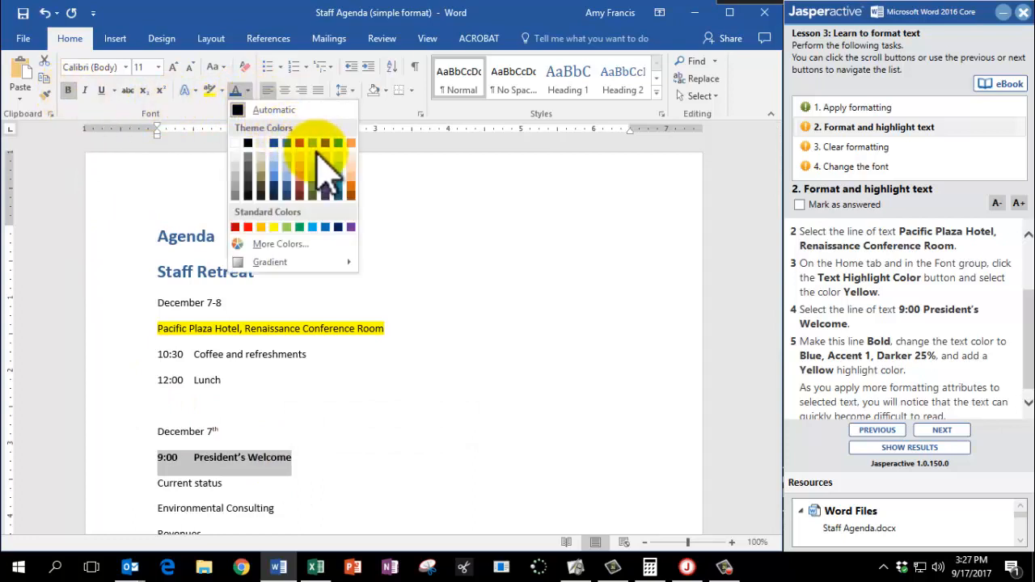
click(286, 188)
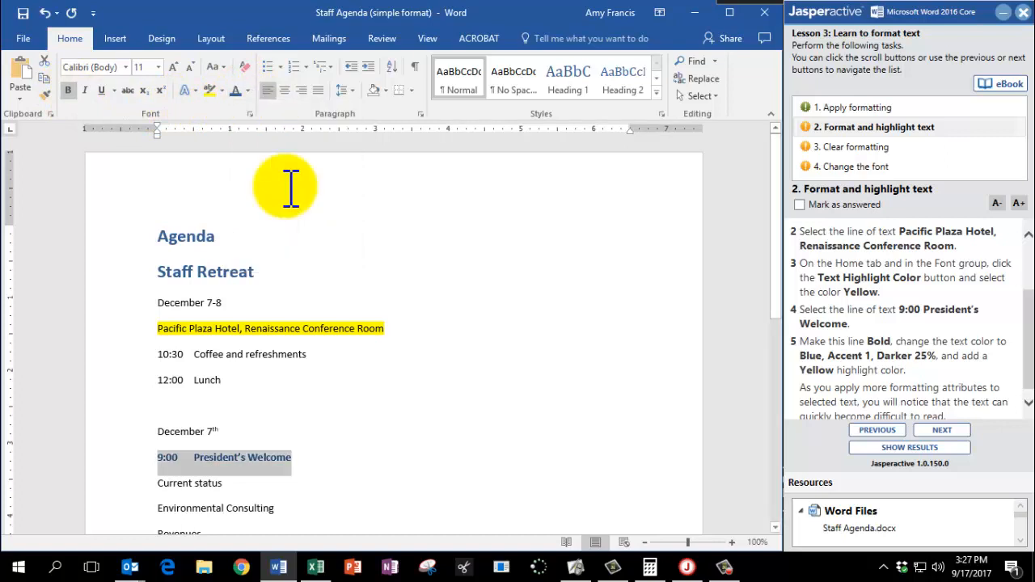
click(209, 92)
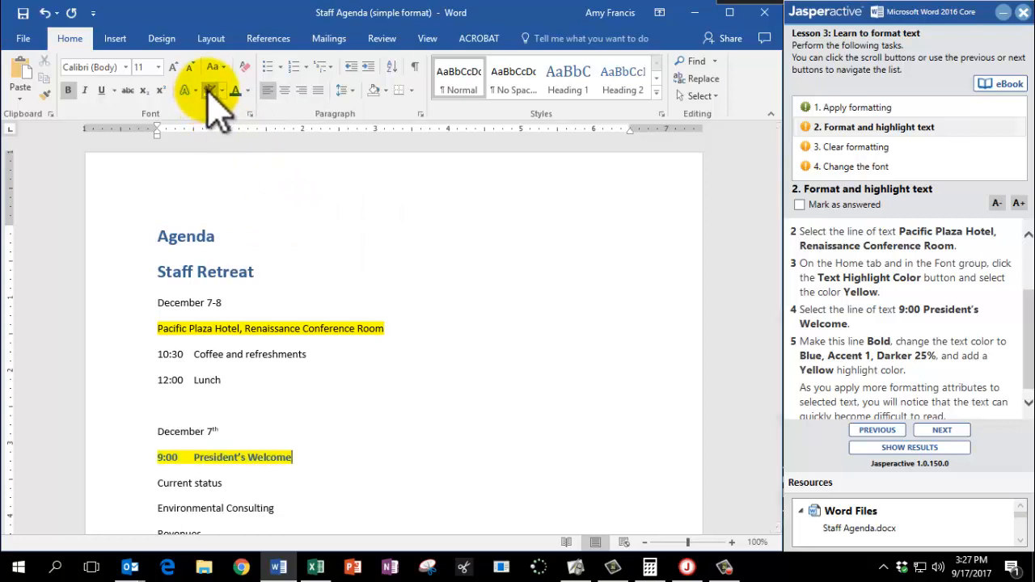
- Mark the Format and highlight text task as answered and advance to the Clear formatting task
scroll(882, 343, down, 1)
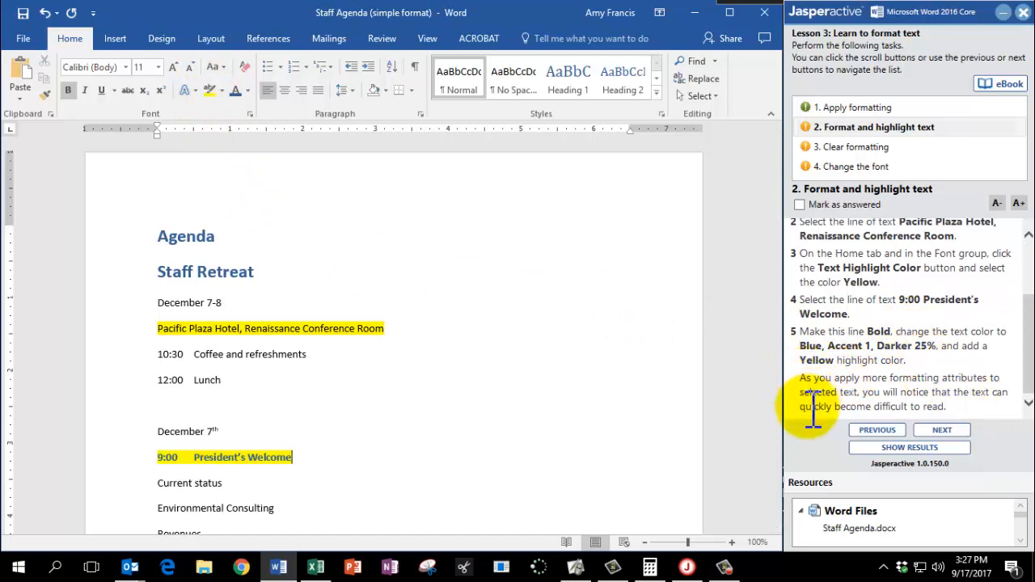
click(799, 204)
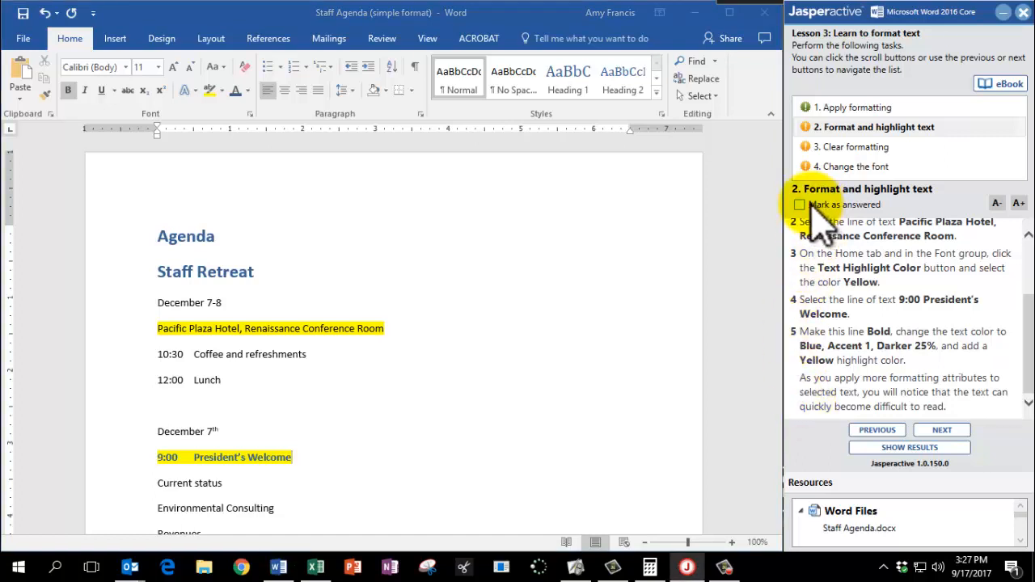
click(964, 433)
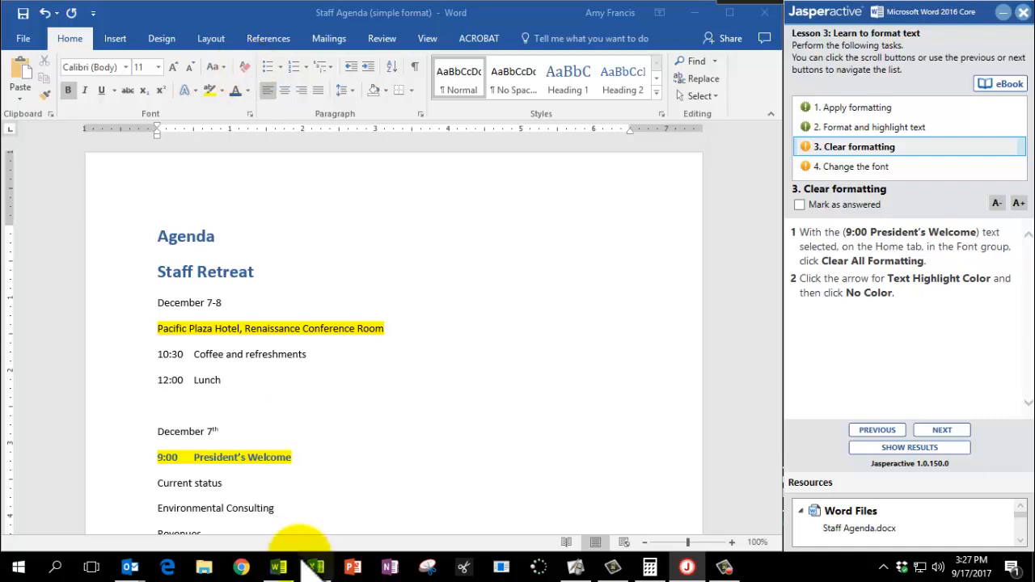
- Clear all formatting and the highlight from the "9:00 President's Welcome" line, and mark the Clear formatting task as answered before advancing to task 4
click(272, 19)
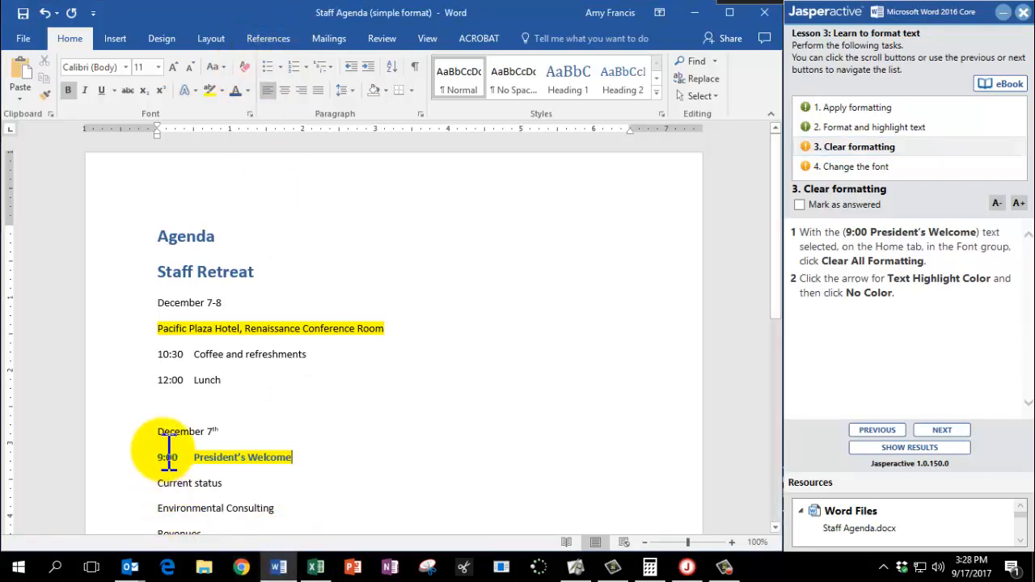
drag(158, 458, 291, 461)
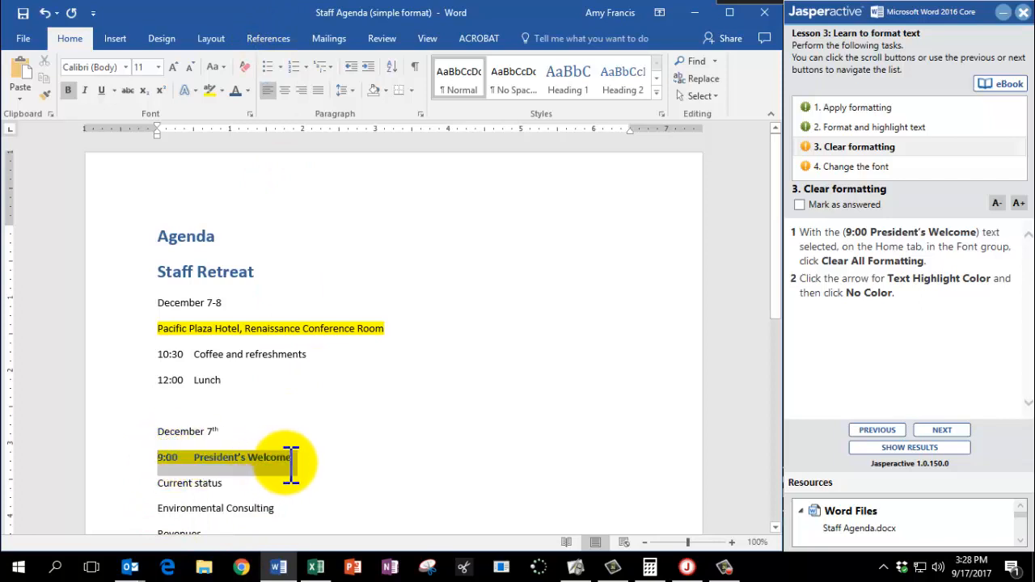
click(245, 66)
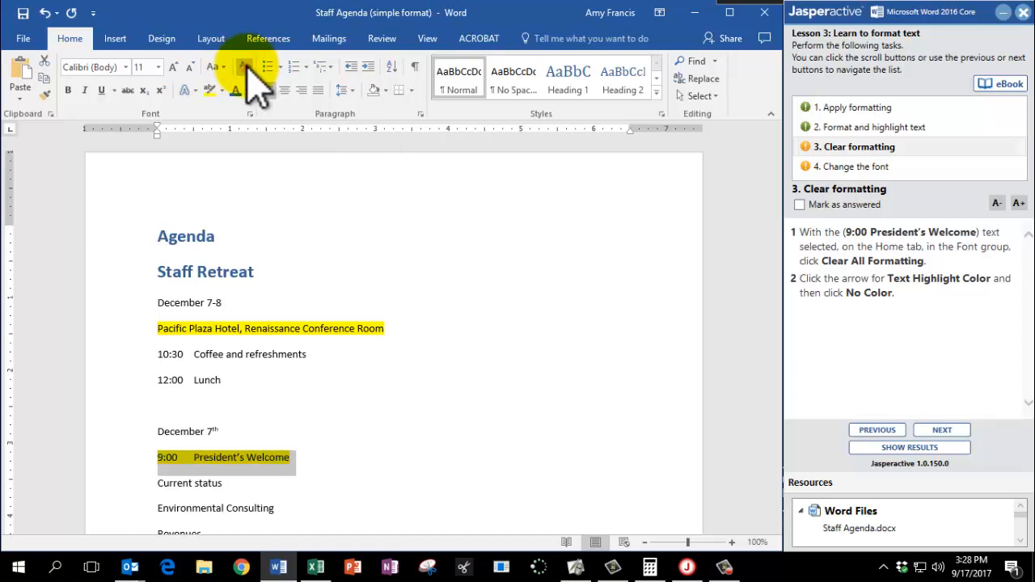
click(224, 91)
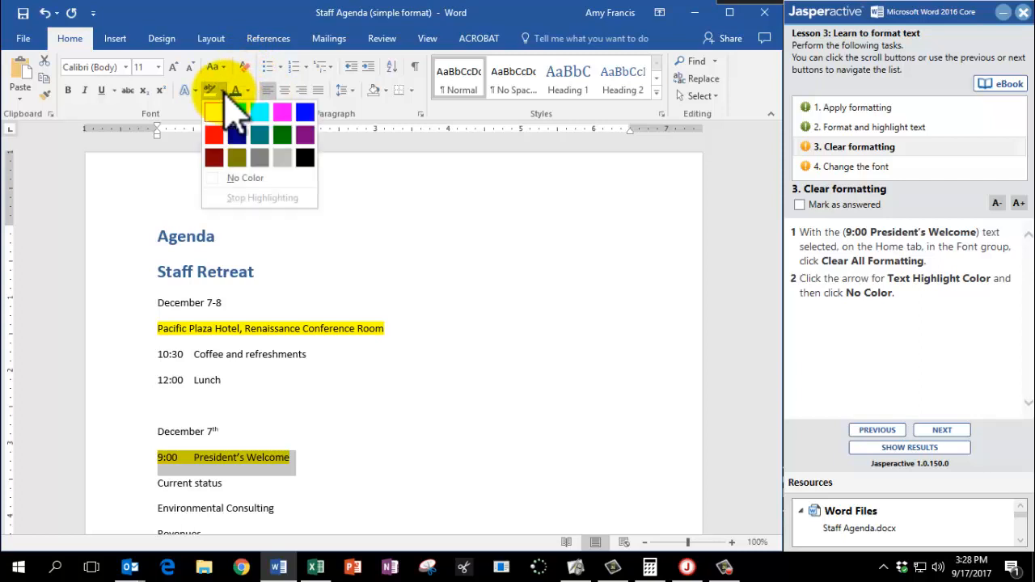
click(229, 179)
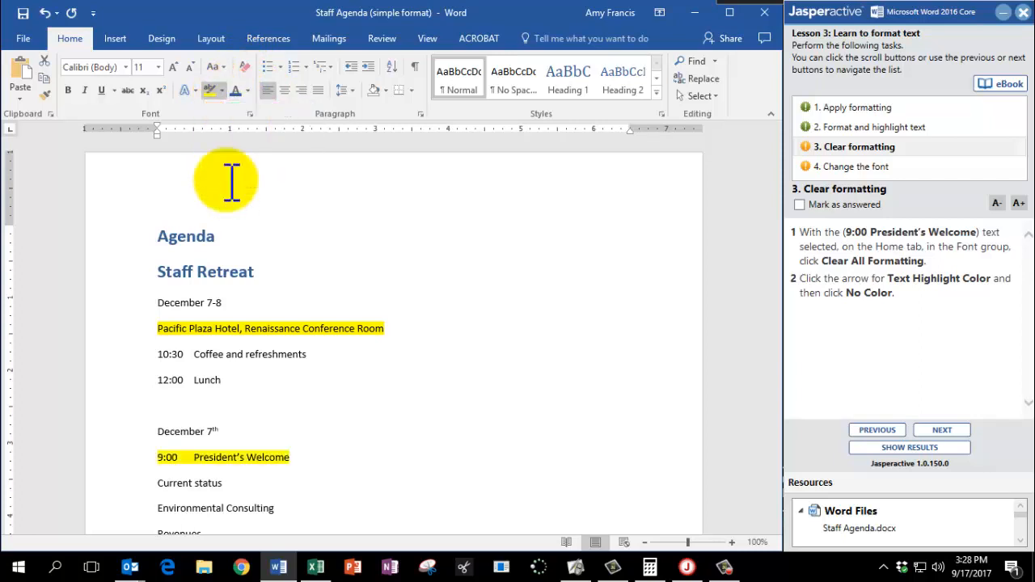
click(799, 205)
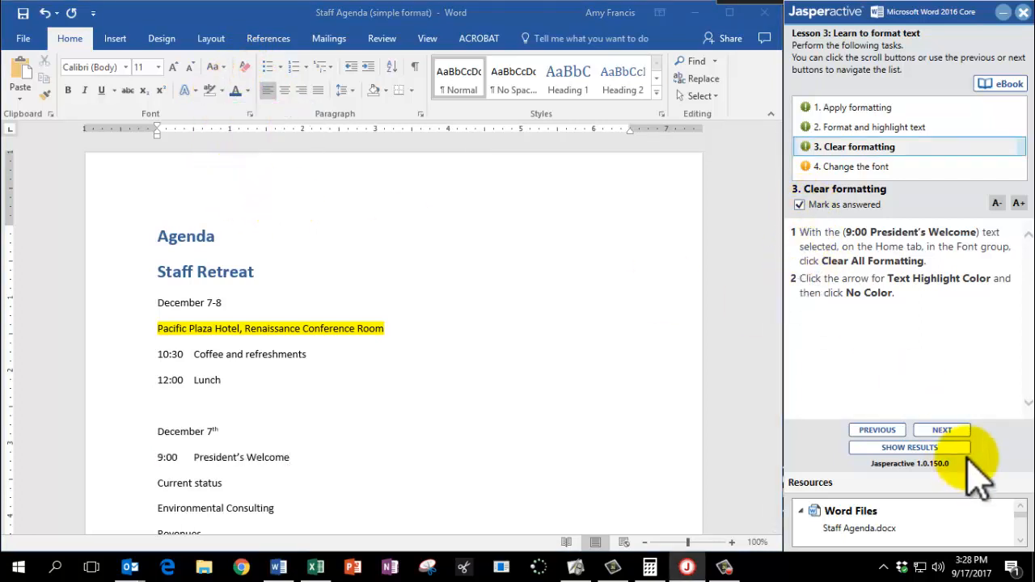
click(959, 431)
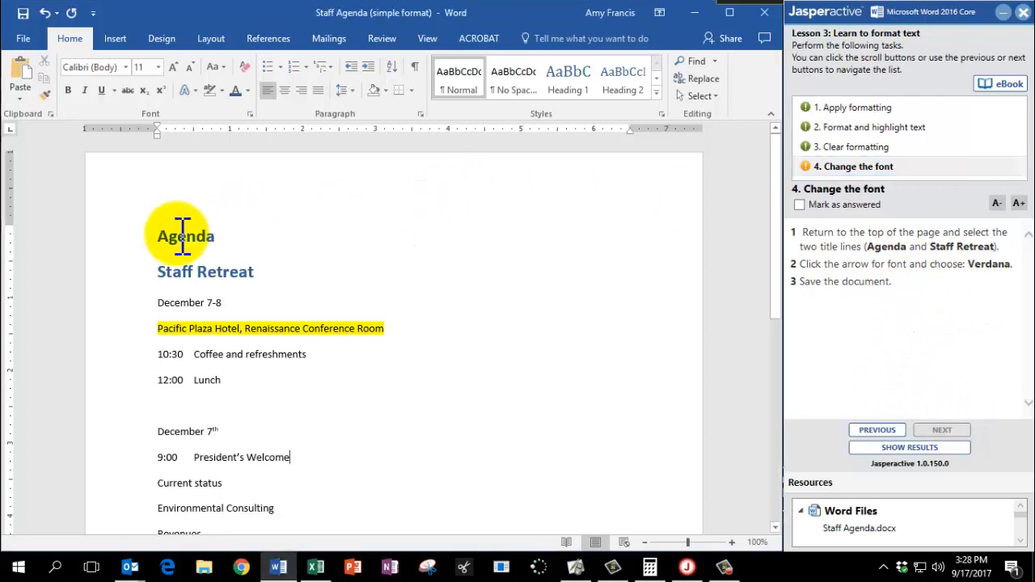
- Change the font of the two title lines, Agenda and Staff Retreat, to Verdana
drag(161, 238, 262, 279)
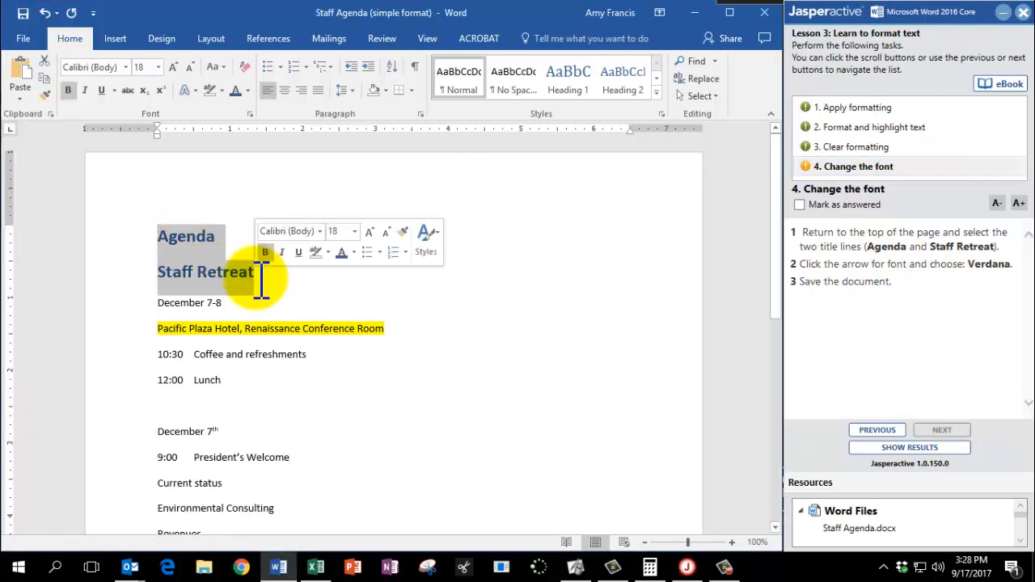
click(126, 67)
scroll(157, 234, down, 10)
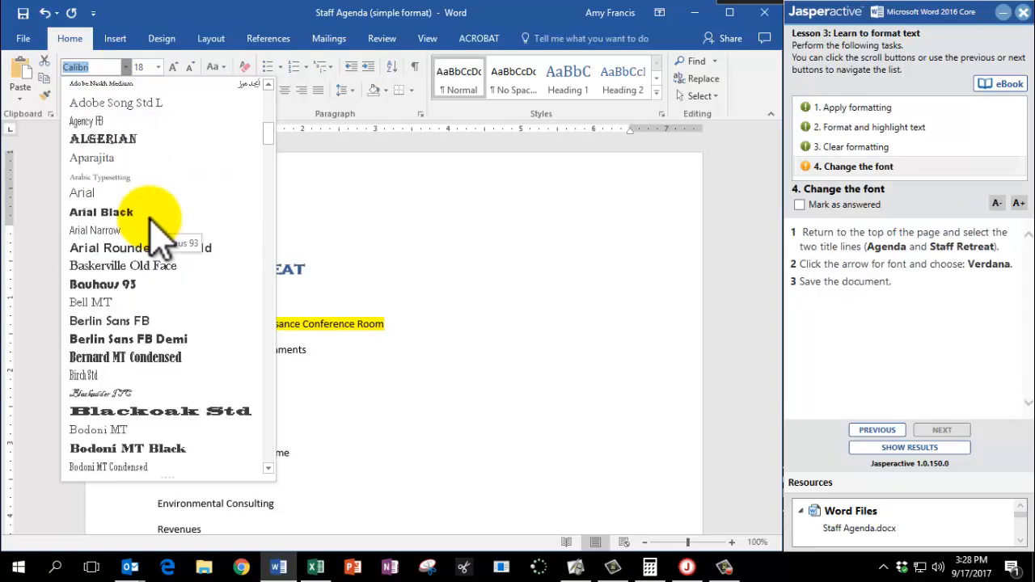
scroll(151, 219, down, 18)
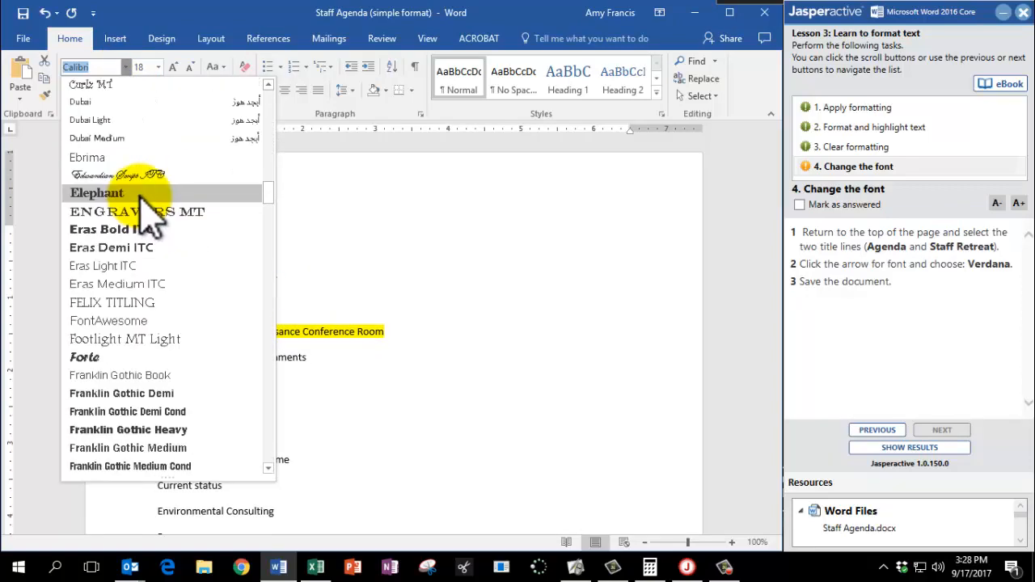
scroll(154, 196, down, 6)
drag(267, 204, 273, 440)
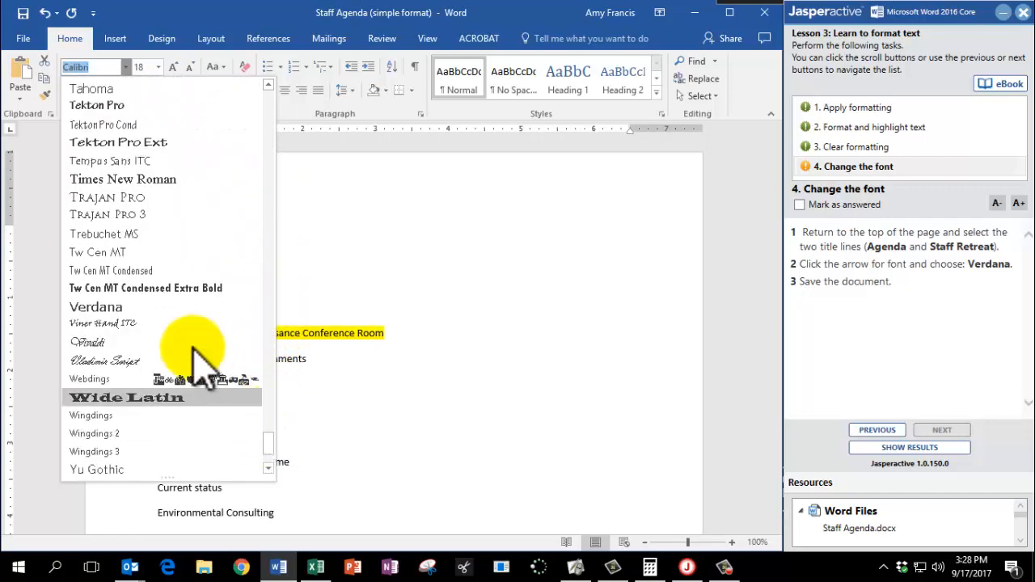
click(97, 308)
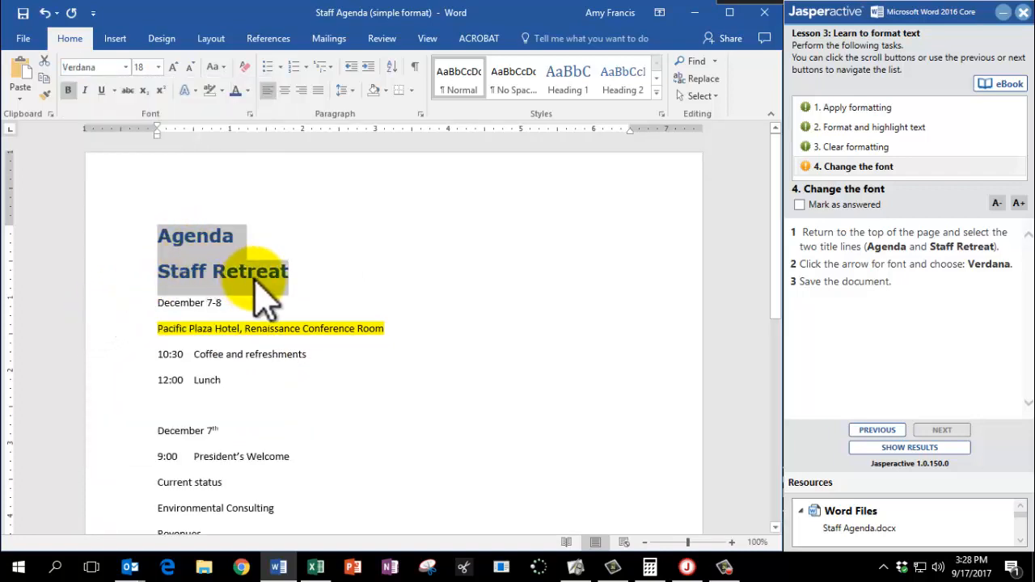
- Save the document and mark the Change the font task as answered
click(26, 39)
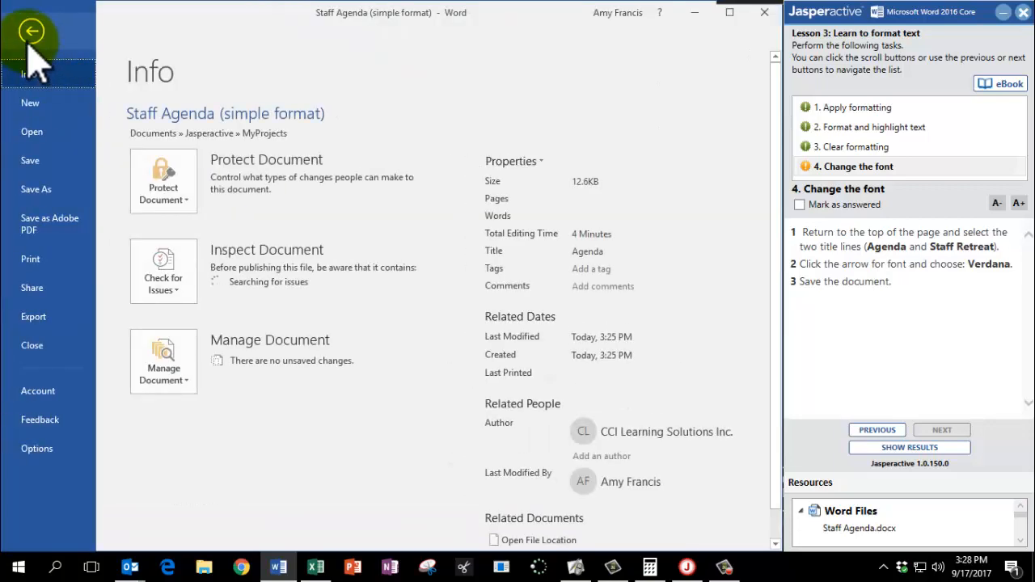
click(30, 162)
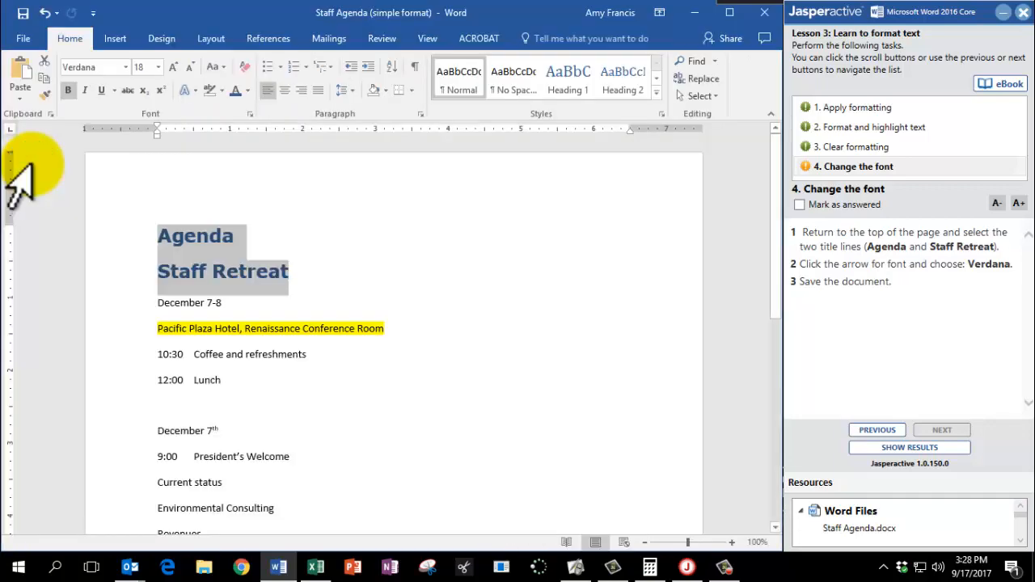
click(799, 205)
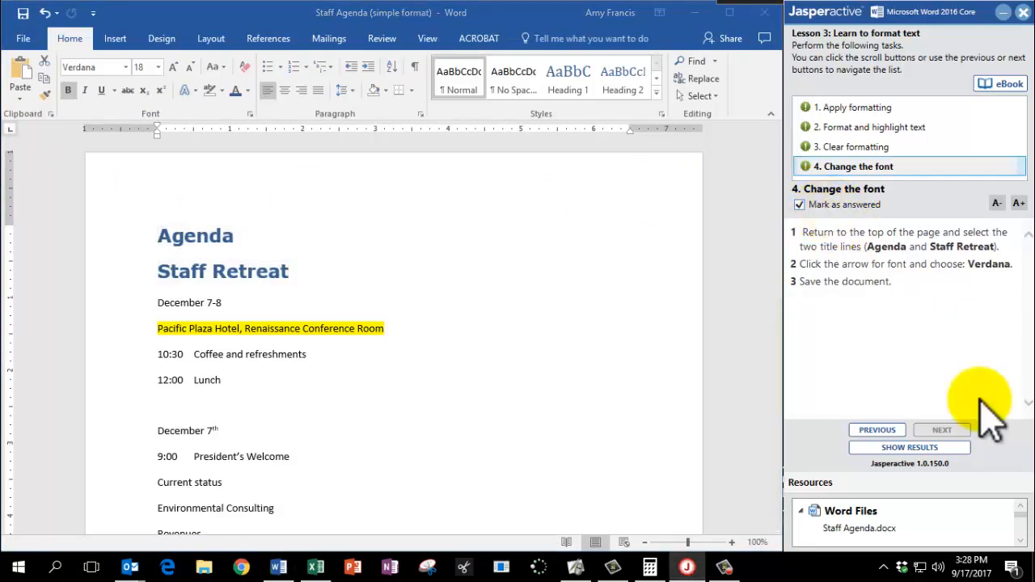
- Submit the exercise to show its results, agreeing to send them, and close the performance results window
click(938, 453)
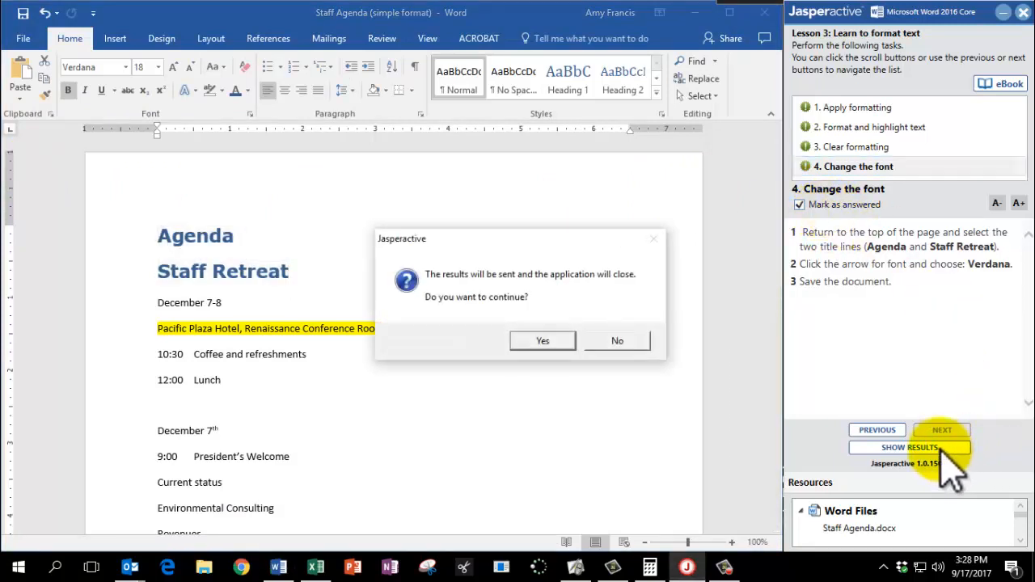
click(555, 344)
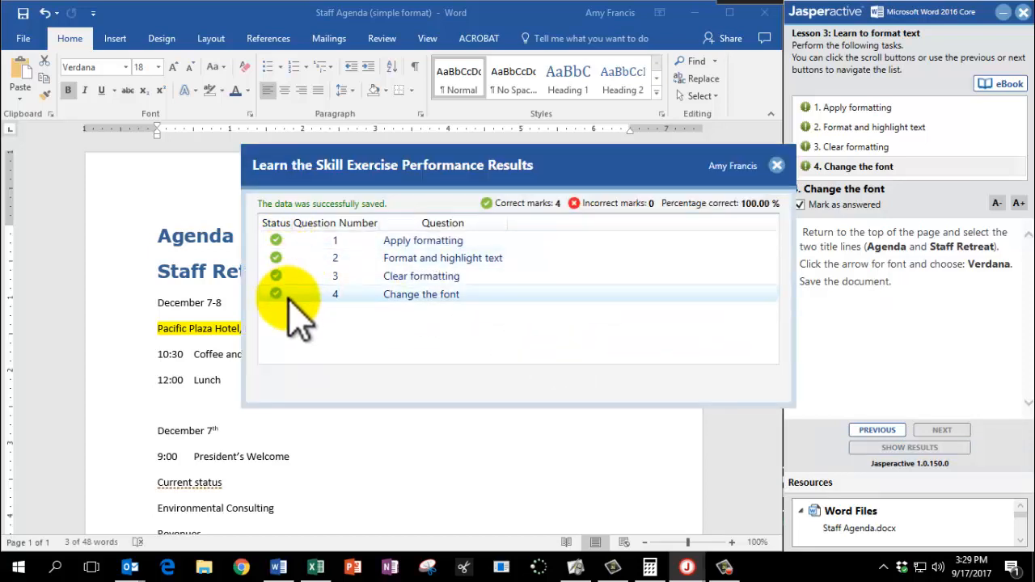
click(777, 166)
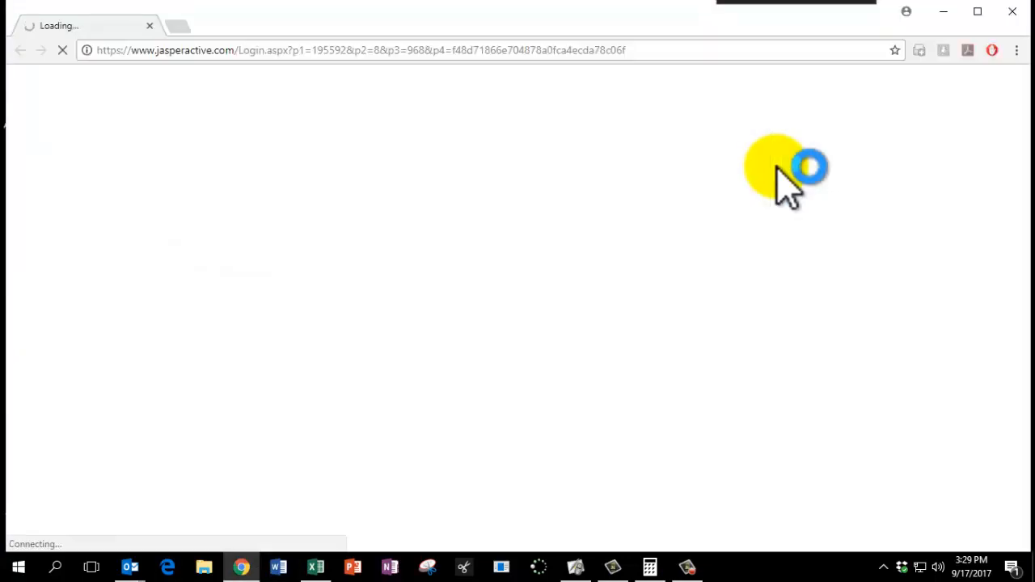